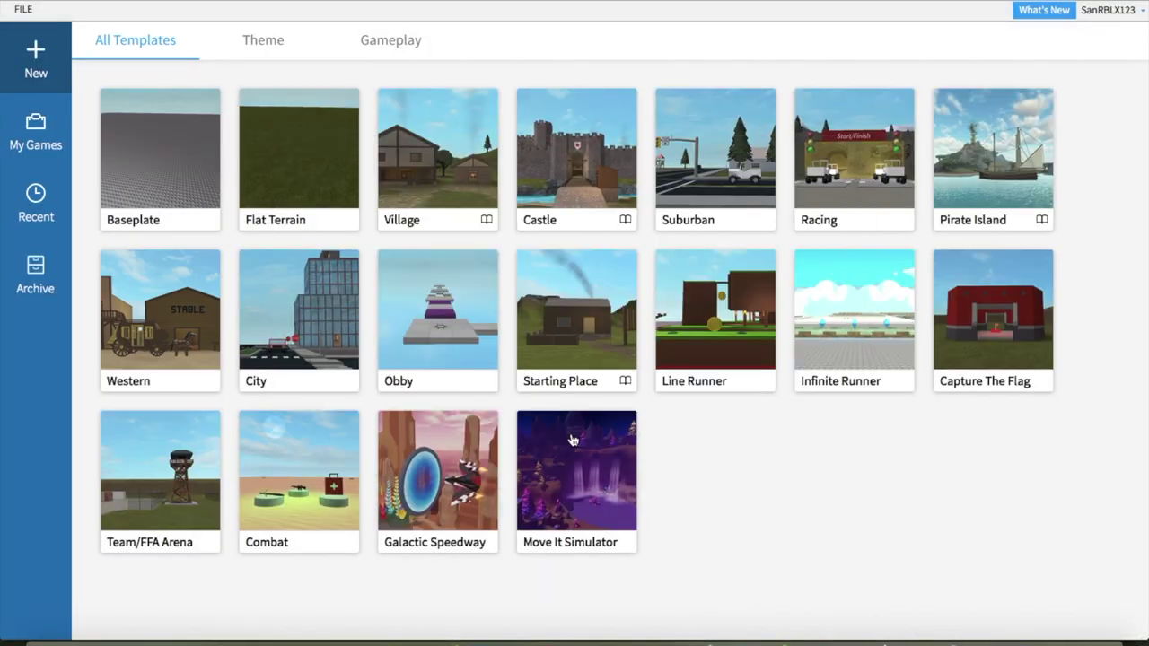
Open a new Baseplate place in Roblox Studio, dismissing the auto-recovery prompt.
click(171, 168)
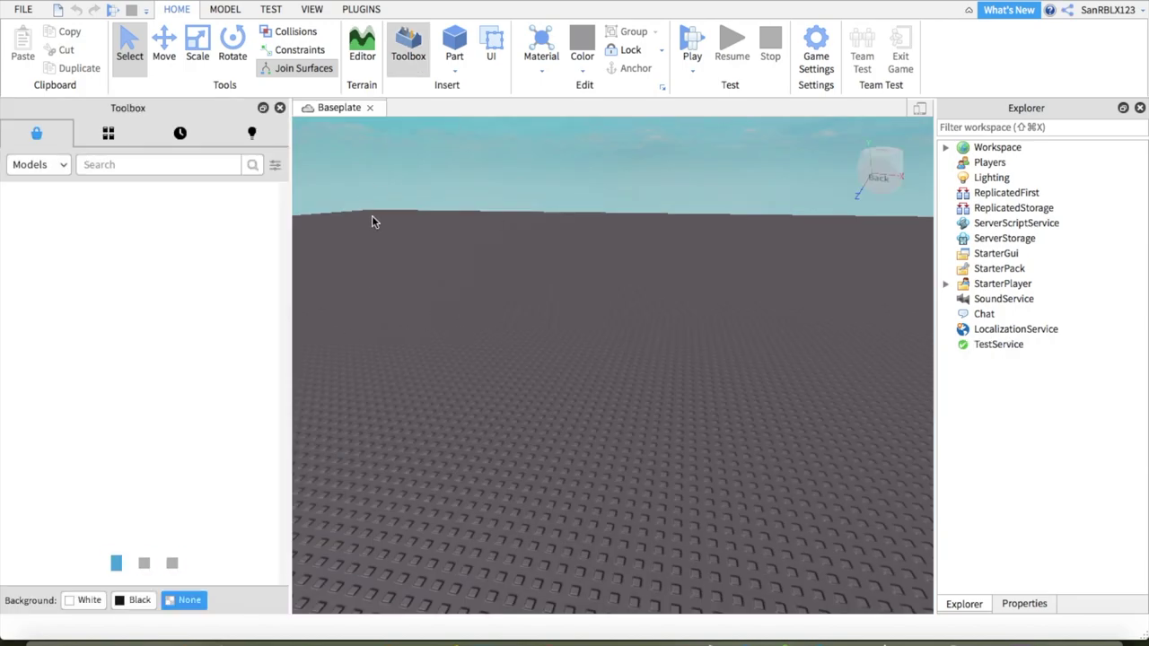
Load the avatar character into the Baseplate and focus the camera on it.
click(521, 476)
click(142, 50)
right_click(595, 218)
click(618, 510)
key(f)
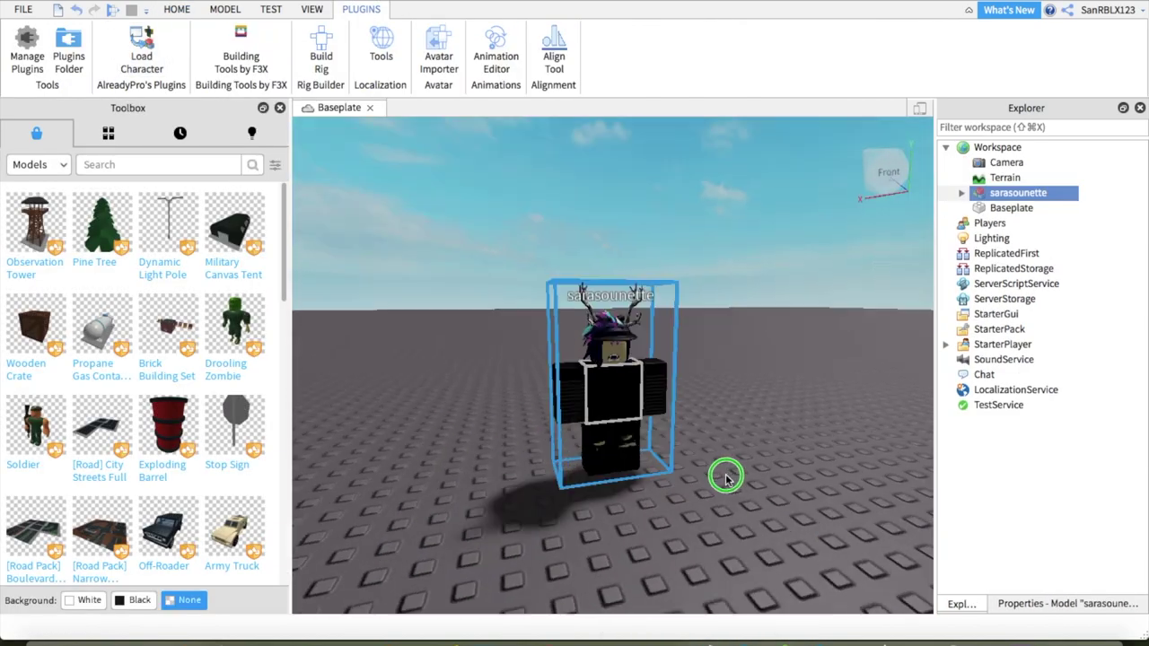
click(312, 9)
Save the sarasounette model to the Desktop as a file named 'sara'.
right_click(1019, 192)
click(1015, 364)
click(584, 203)
click(529, 232)
text(sara)
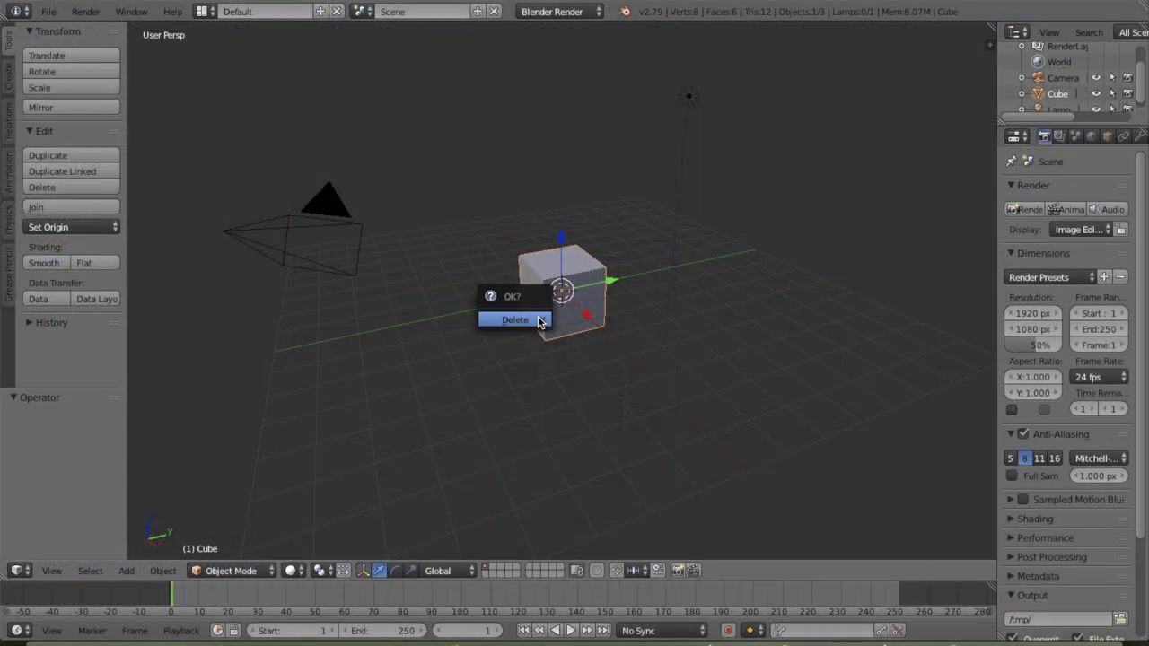
click(542, 321)
click(48, 11)
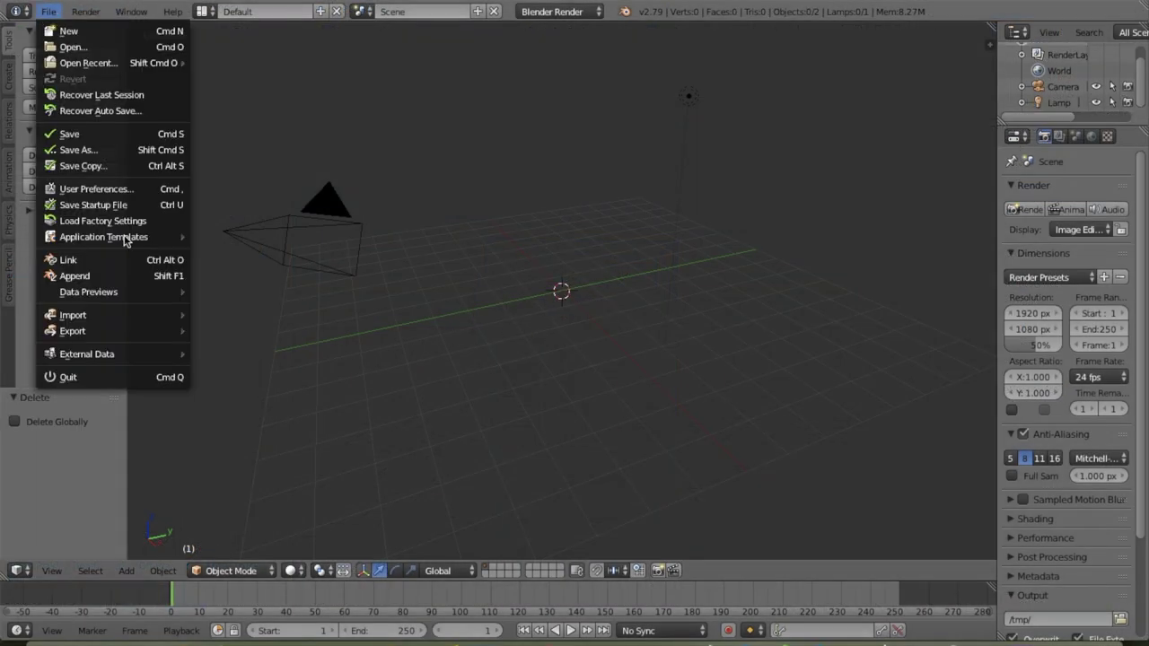
Import the avatar FBX file from the Desktop and shift it along X.
click(225, 260)
double_click(264, 118)
double_click(305, 415)
drag(610, 285, 803, 264)
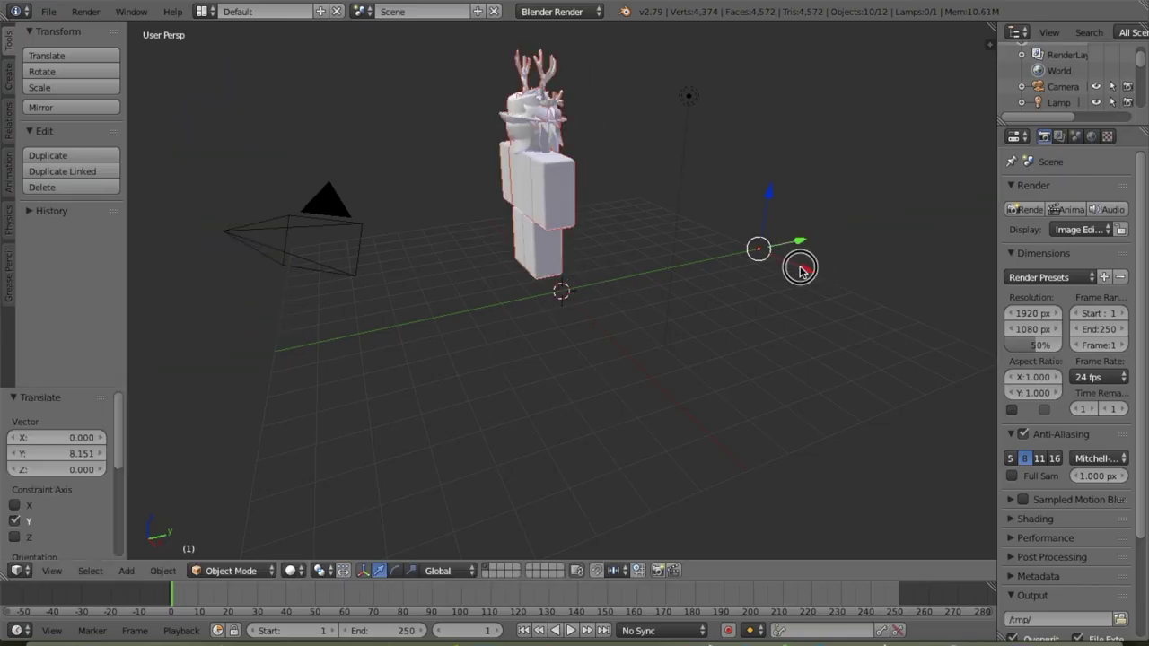
middle_drag(803, 264, 898, 269)
Make the lamp a Hemi light and show the character with material textures.
click(1056, 104)
click(1099, 366)
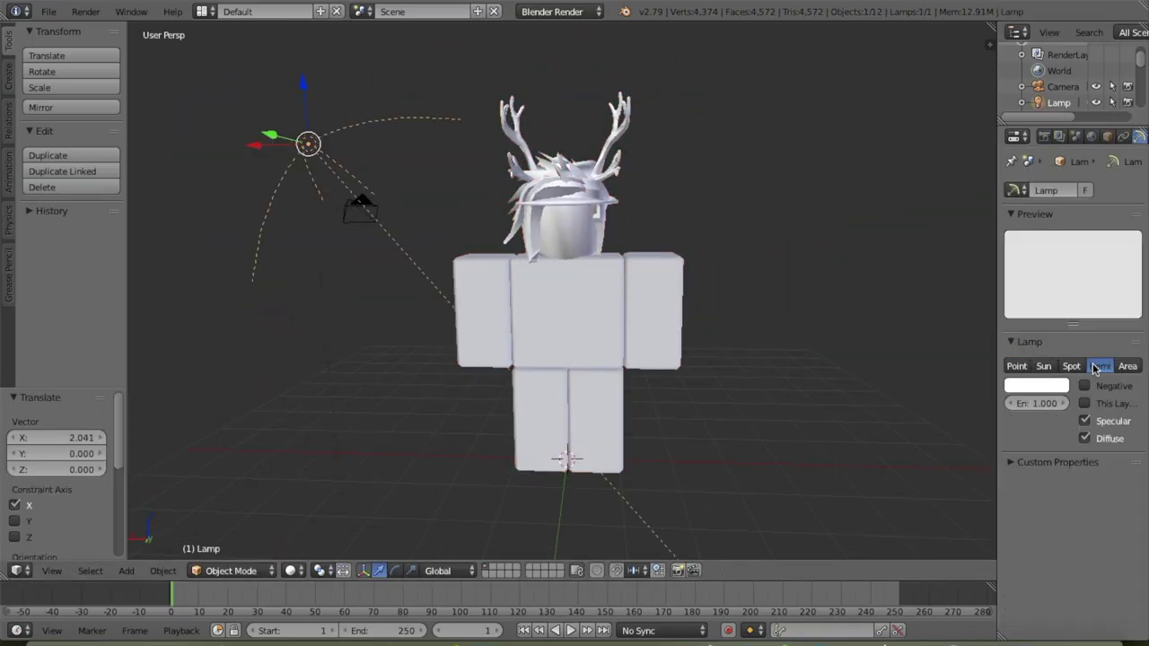
click(290, 571)
click(333, 480)
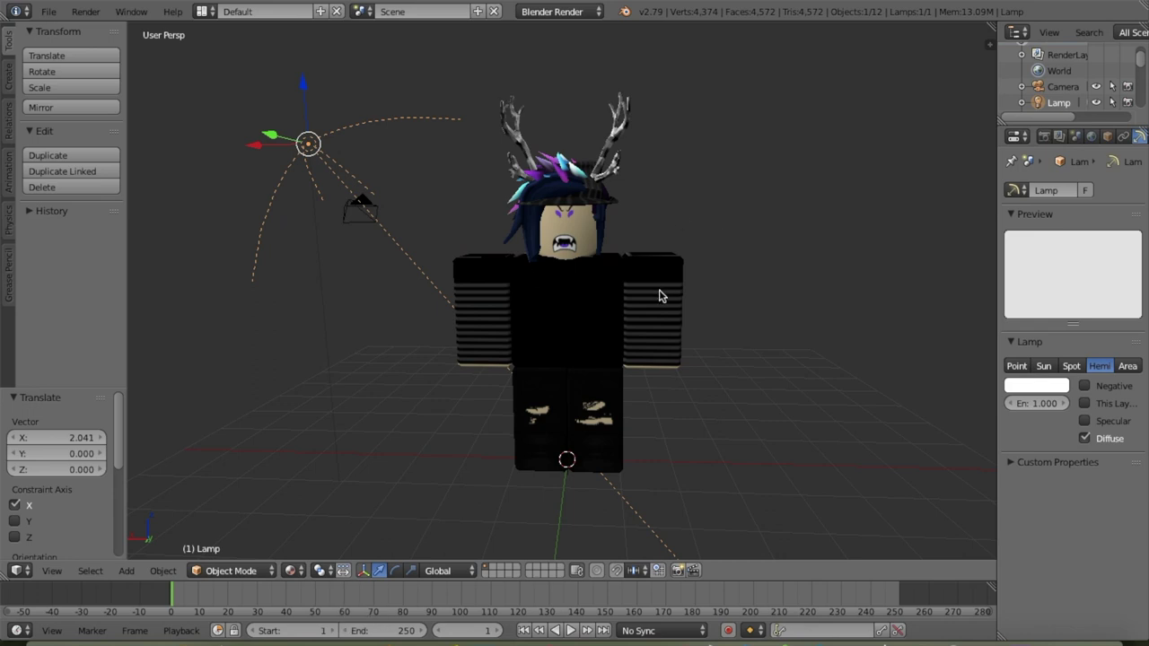
Rotate and move the arm piece upward into a raised-hand position.
right_click(660, 295)
scroll(485, 422, down, 3)
mouse_move(491, 417)
mouse_down()
mouse_move(406, 428)
mouse_move(808, 250)
mouse_up()
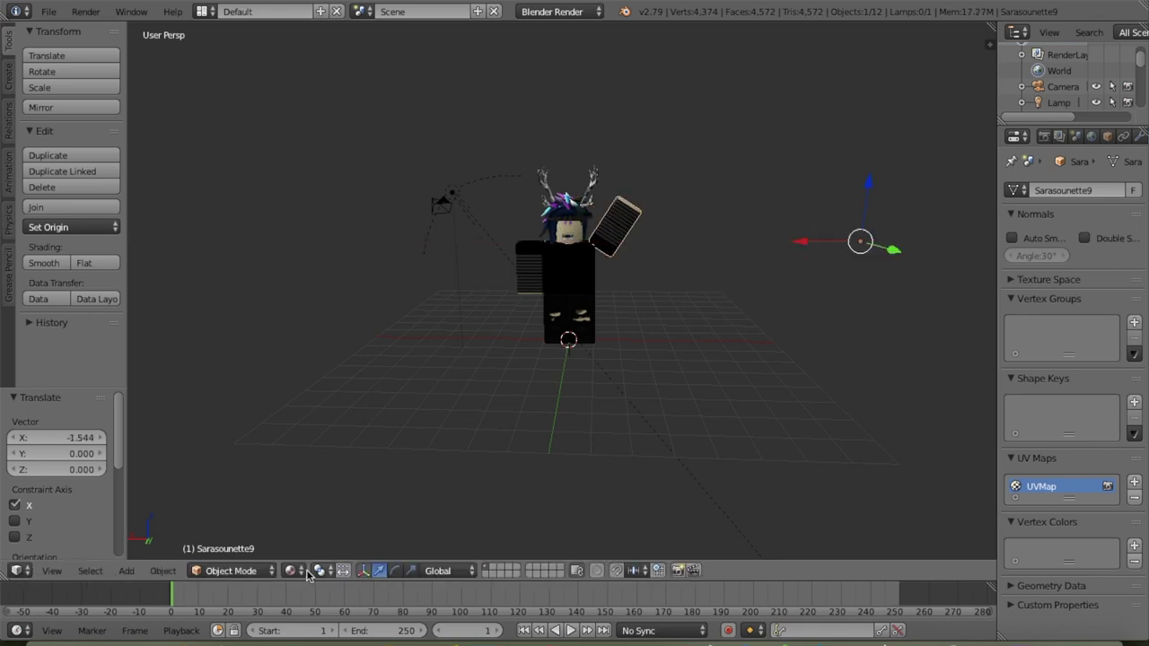
drag(850, 187, 812, 199)
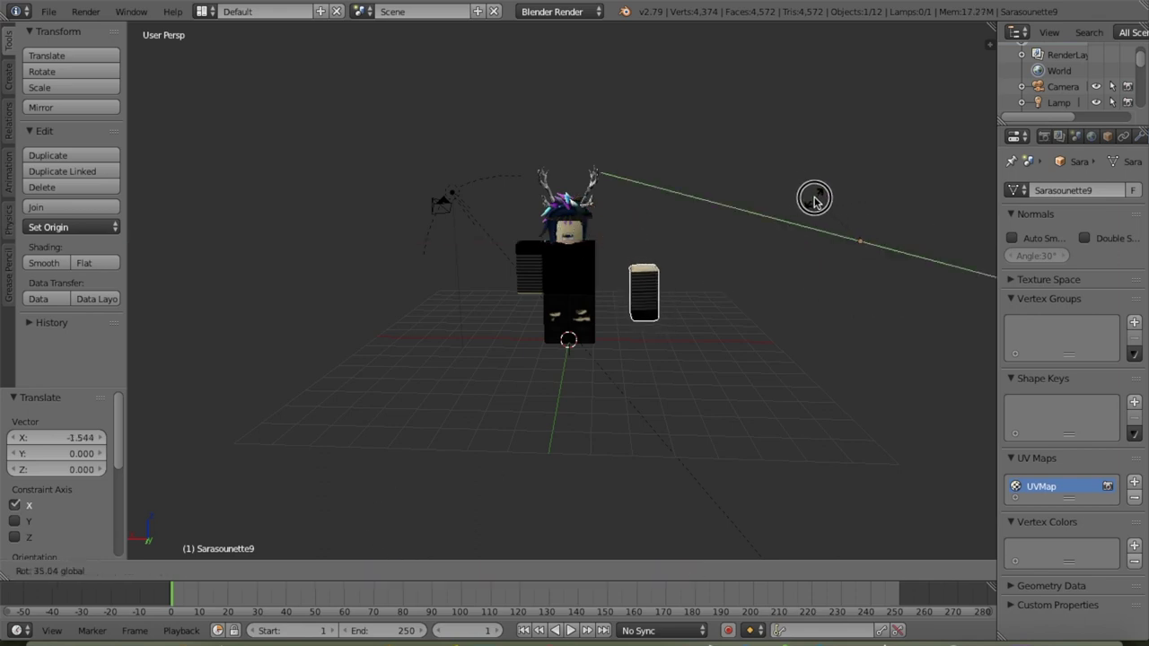
click(840, 207)
drag(838, 190, 839, 191)
drag(784, 243, 830, 187)
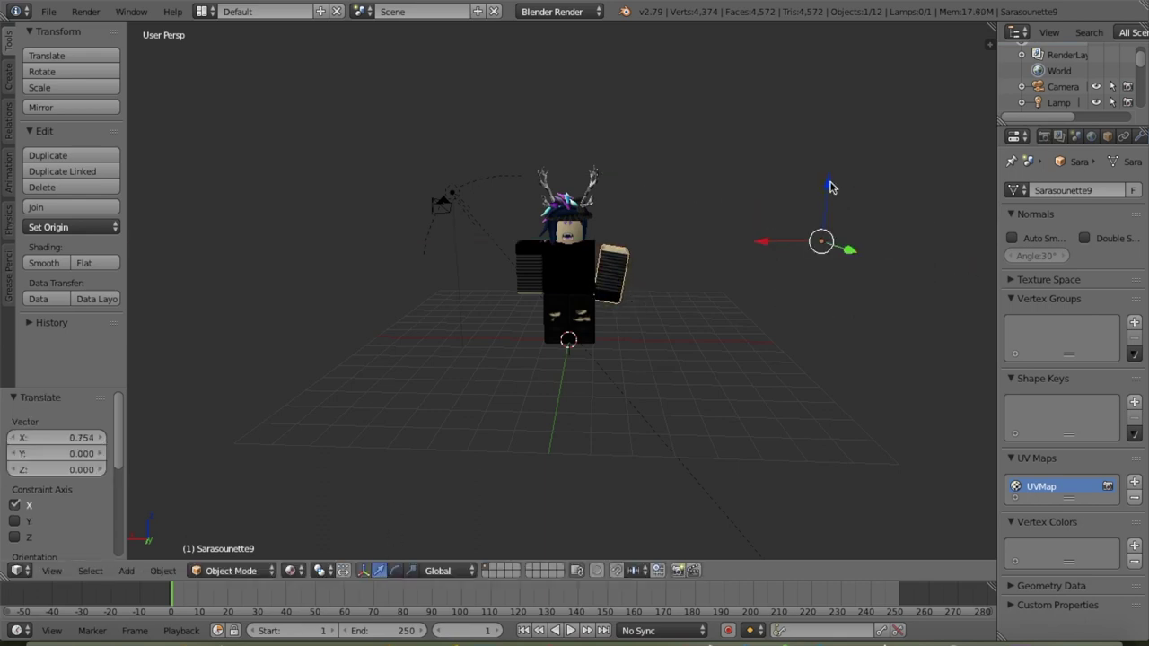
key(shift+f)
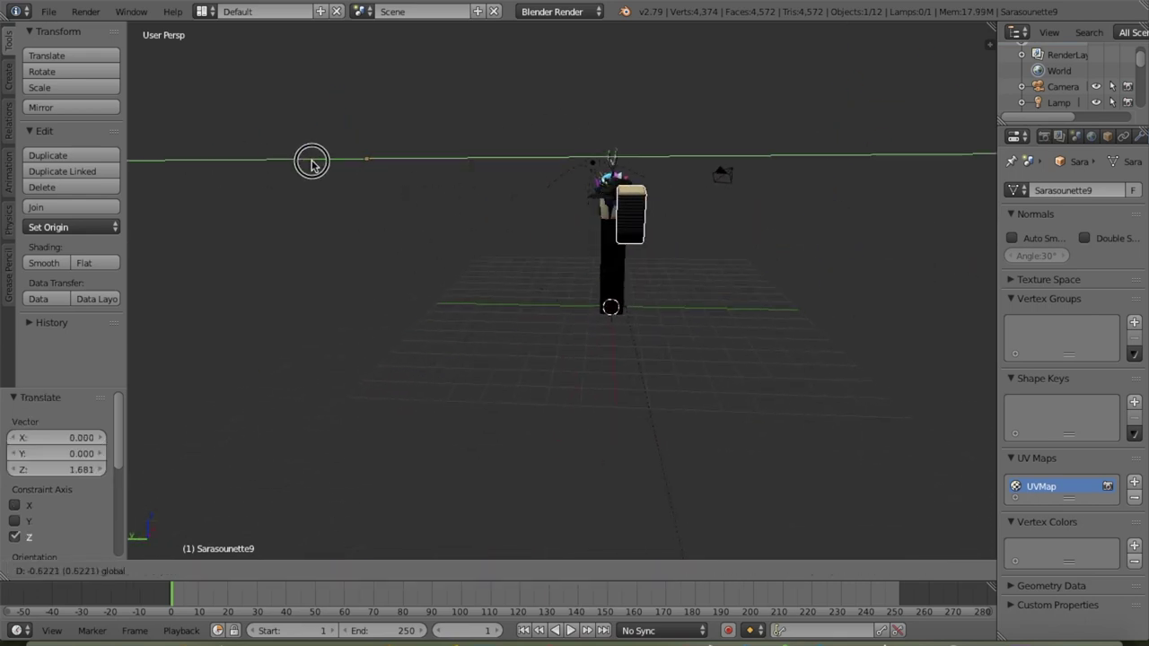
key(w)
key(Return)
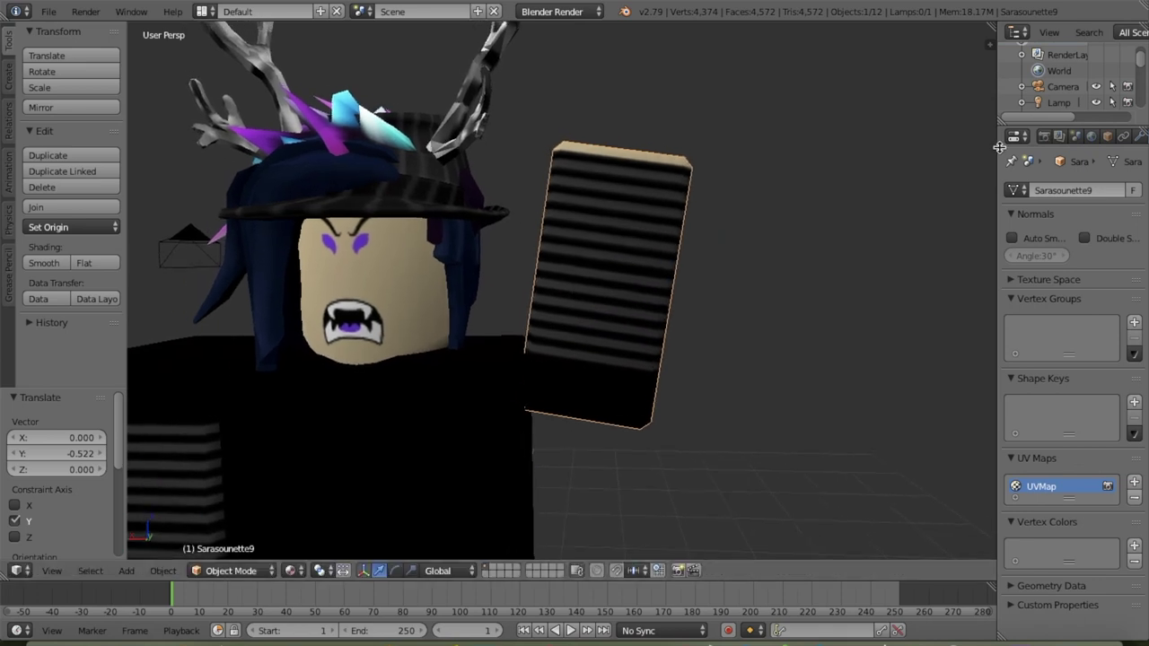
Enter Edit Mode on the arm plate and subdivide it twice.
click(230, 534)
click(64, 341)
click(63, 341)
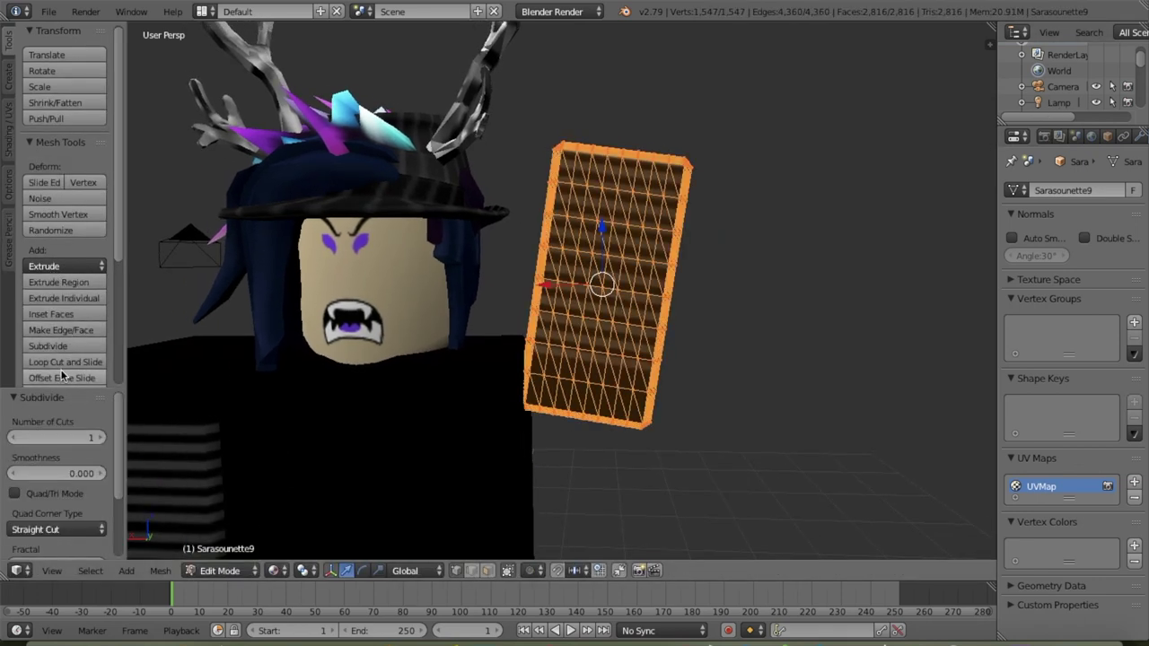
scroll(65, 336, down, 5)
right_click(665, 187)
click(664, 194)
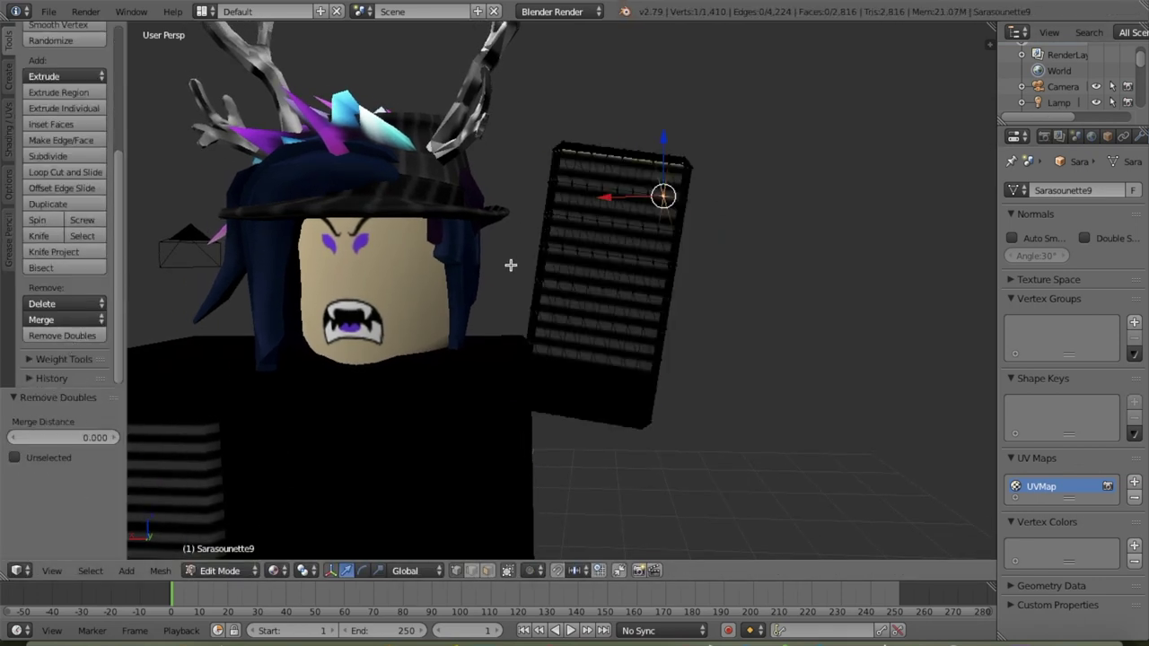
Select the top portion of the arm plate in wireframe, then restore textured shading.
key(z)
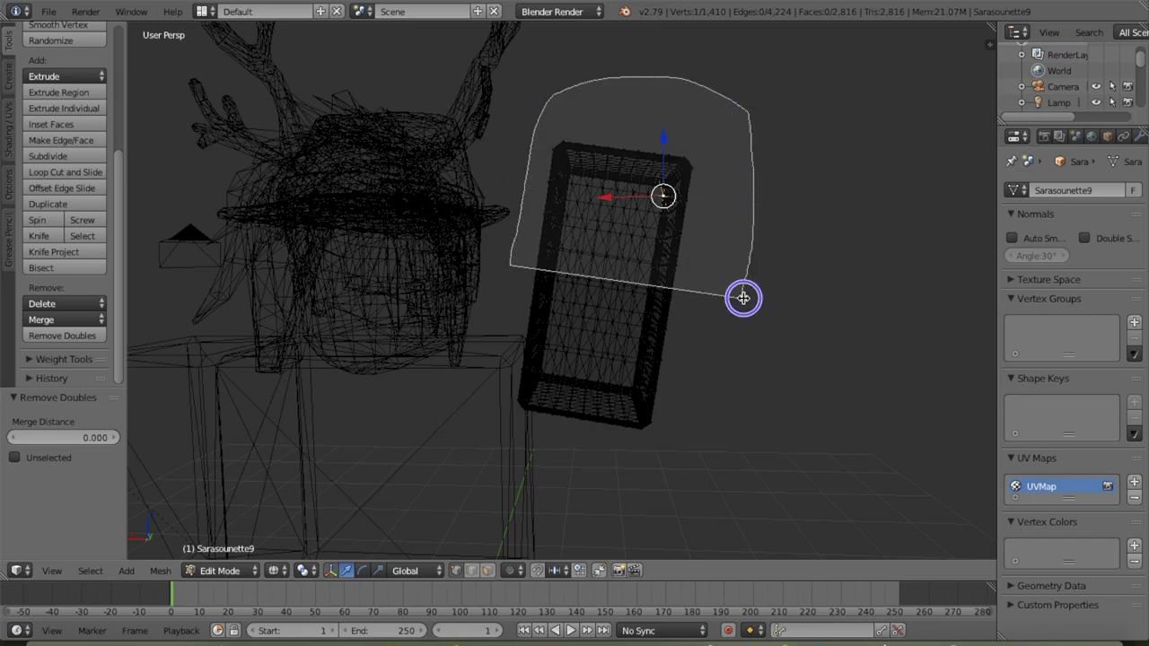
ctrl+drag(542, 113, 745, 297)
key(shift+f)
key(Return)
click(274, 571)
click(328, 500)
Rotate the arm's top 64.2° about Y and move it along X.
key(shift+f)
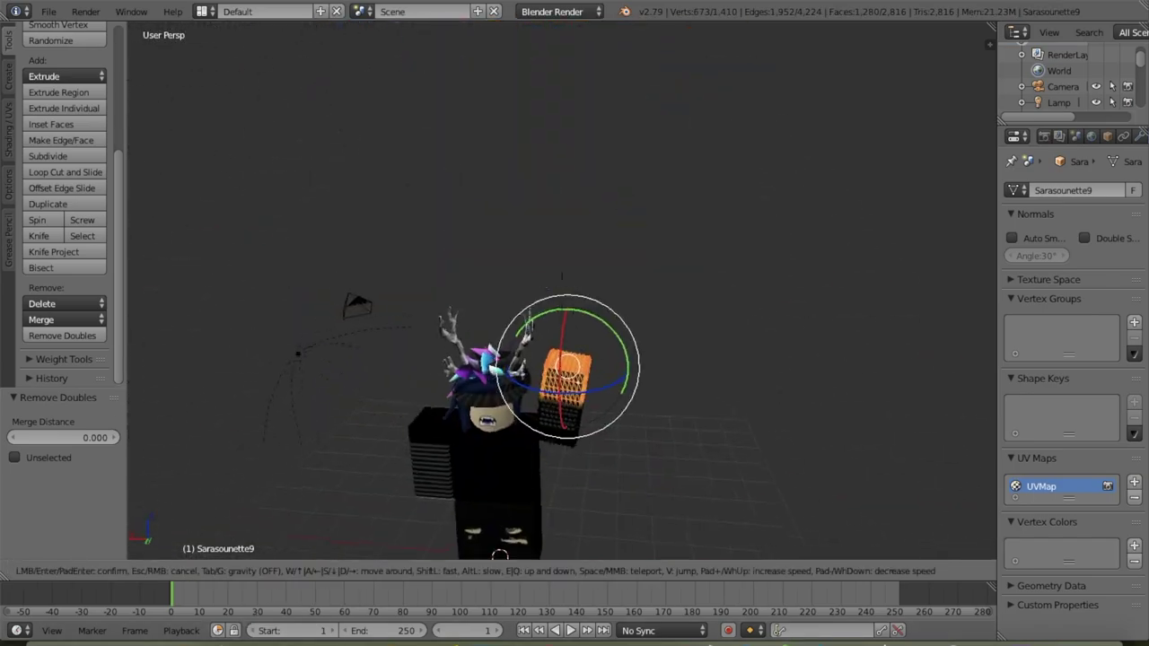
key(Return)
key(r)
key(y)
click(370, 579)
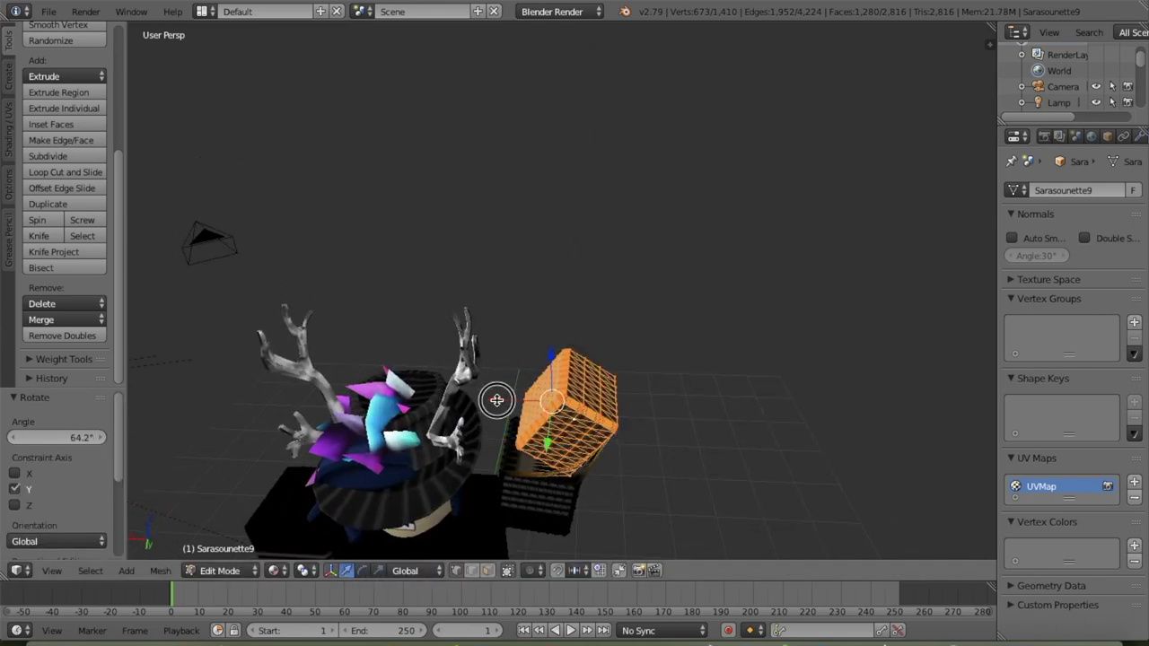
key(g)
key(x)
key(Return)
key(shift+f)
key(Return)
Tilt the top part slightly about Y, nudge it along X, and return to Object Mode.
key(r)
key(y)
click(496, 181)
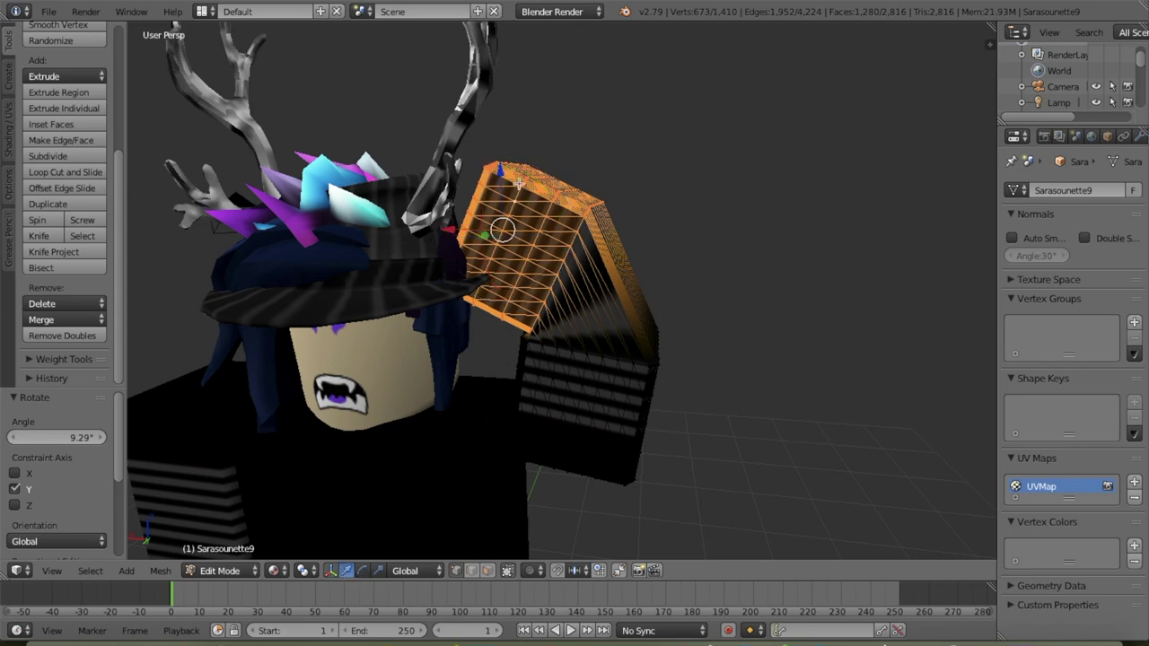
key(g)
key(x)
key(Return)
key(shift+f)
key(s)
key(Return)
click(226, 551)
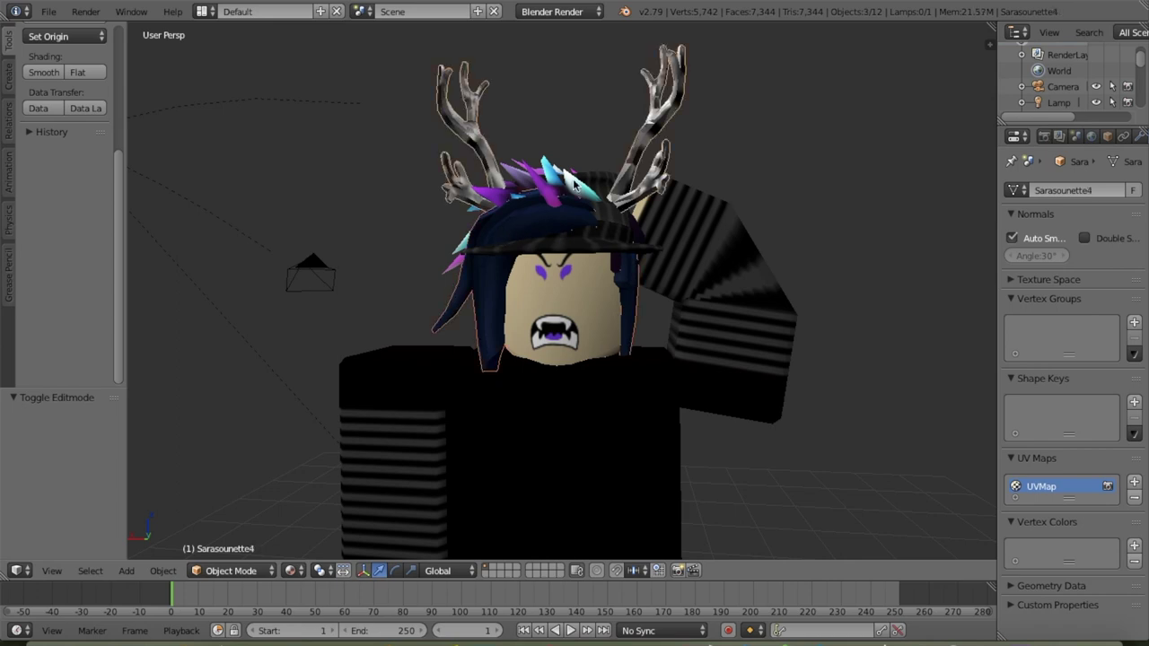
Confirm the duplicated part's placement and tilt the head object slightly about Y.
scroll(421, 448, down, 6)
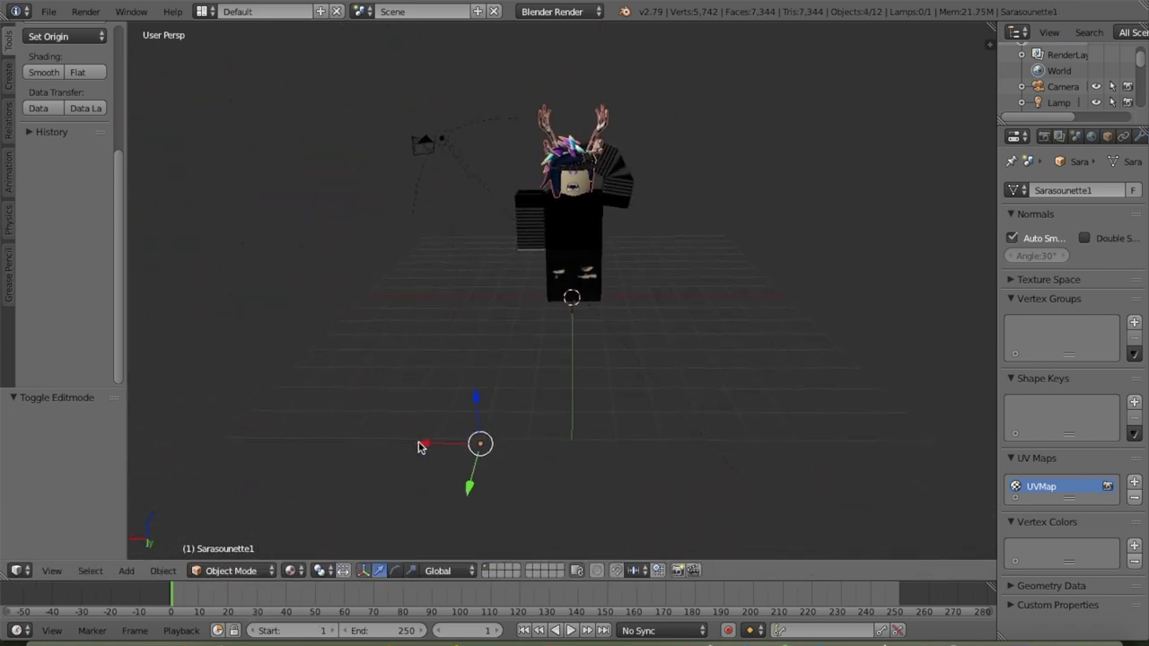
click(420, 452)
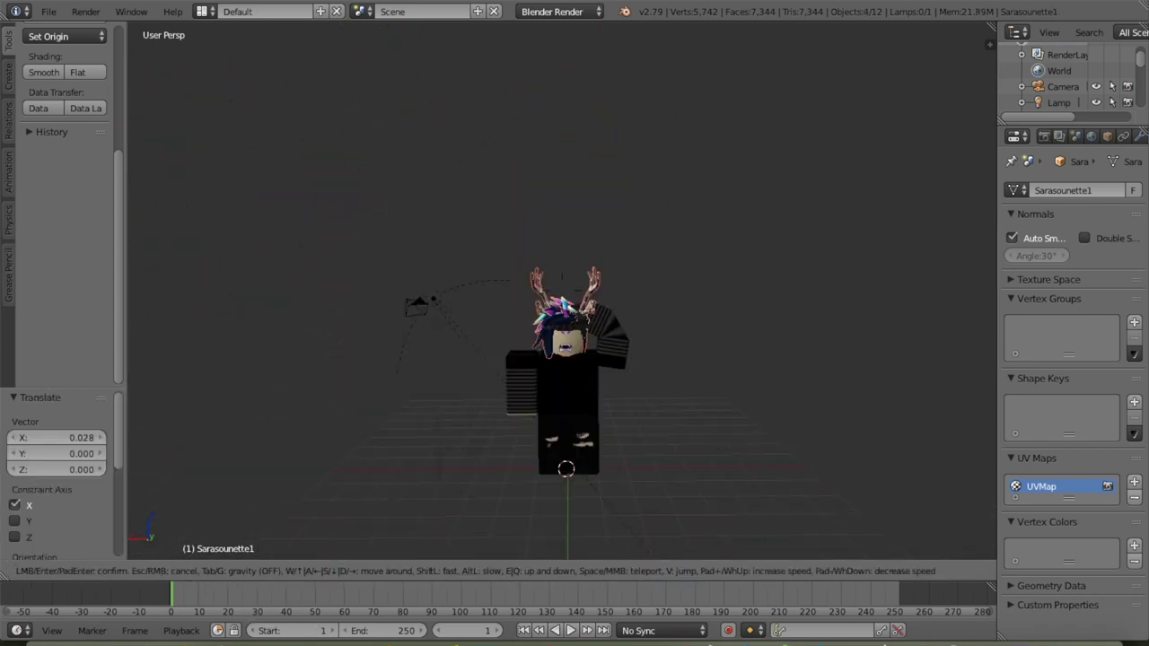
key(shift+f)
key(w)
key(w)
key(w)
key(Escape)
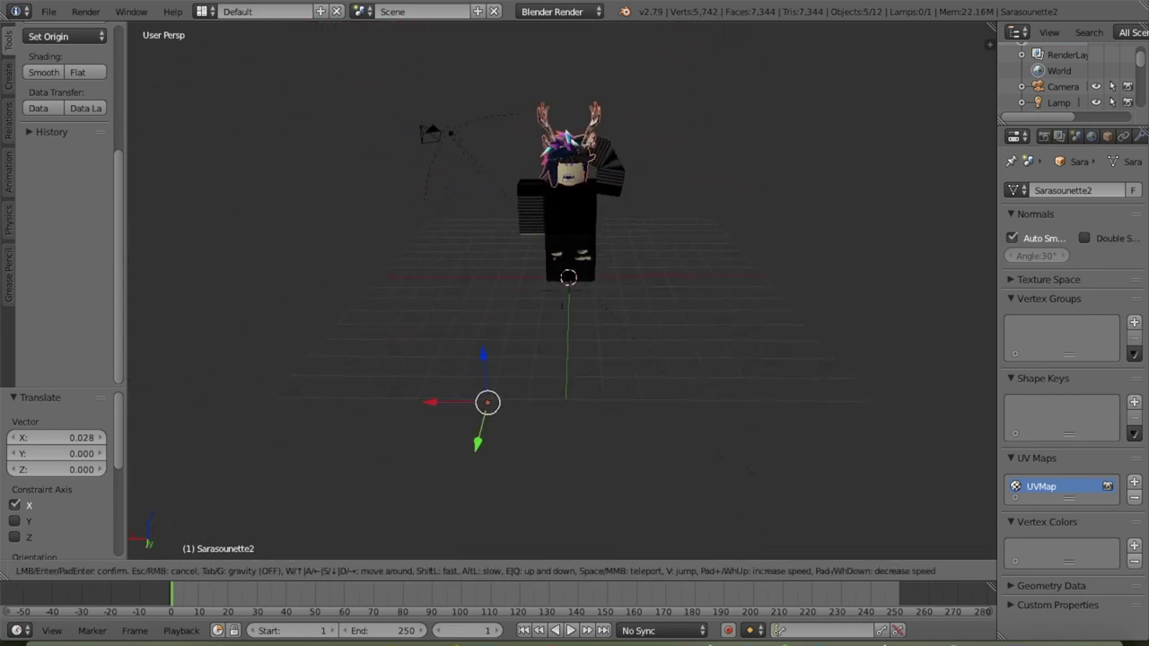
drag(482, 414, 446, 435)
key(shift+f)
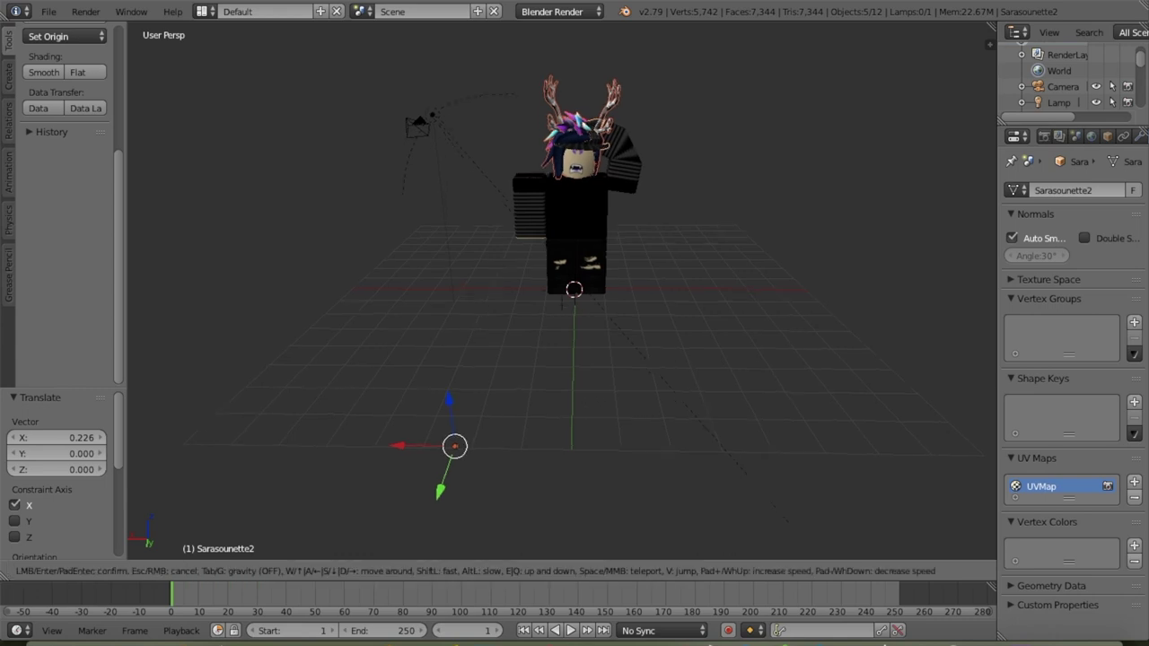
key(w)
key(s)
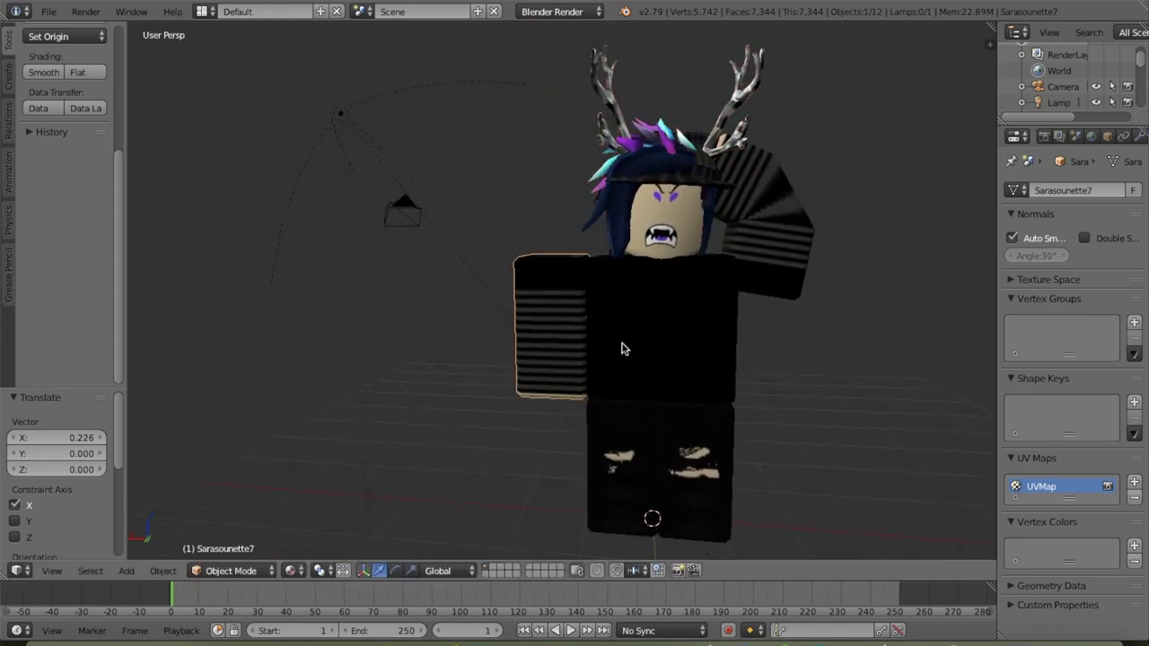
key(Return)
Rotate the arm slightly about Y and slide it along X.
drag(482, 411, 479, 414)
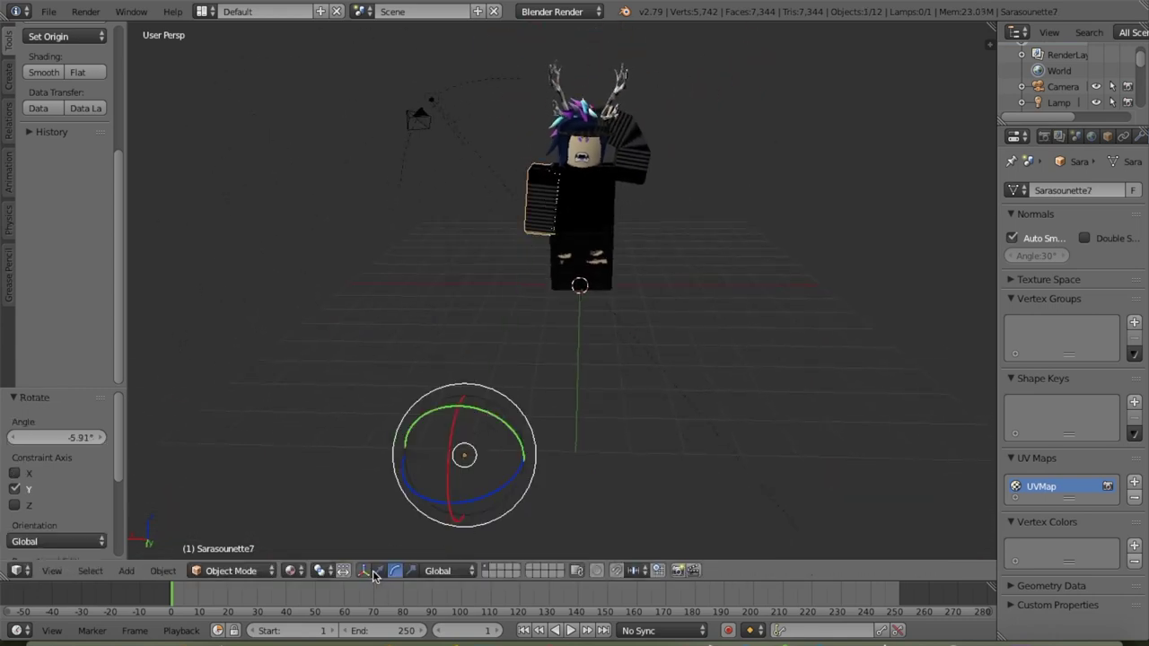
click(440, 422)
click(388, 449)
key(shift+f)
key(w)
key(Return)
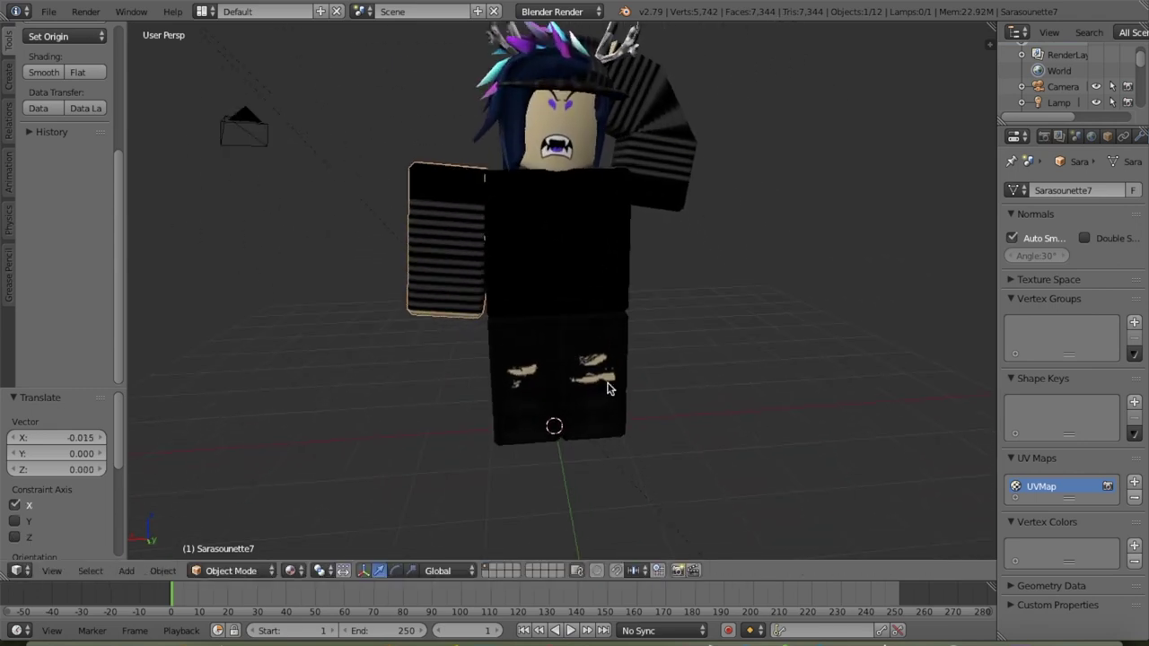
Select the legs piece and raise it along Z, then view the character's front.
right_click(607, 381)
scroll(606, 381, down, 5)
middle_drag(606, 381, 404, 571)
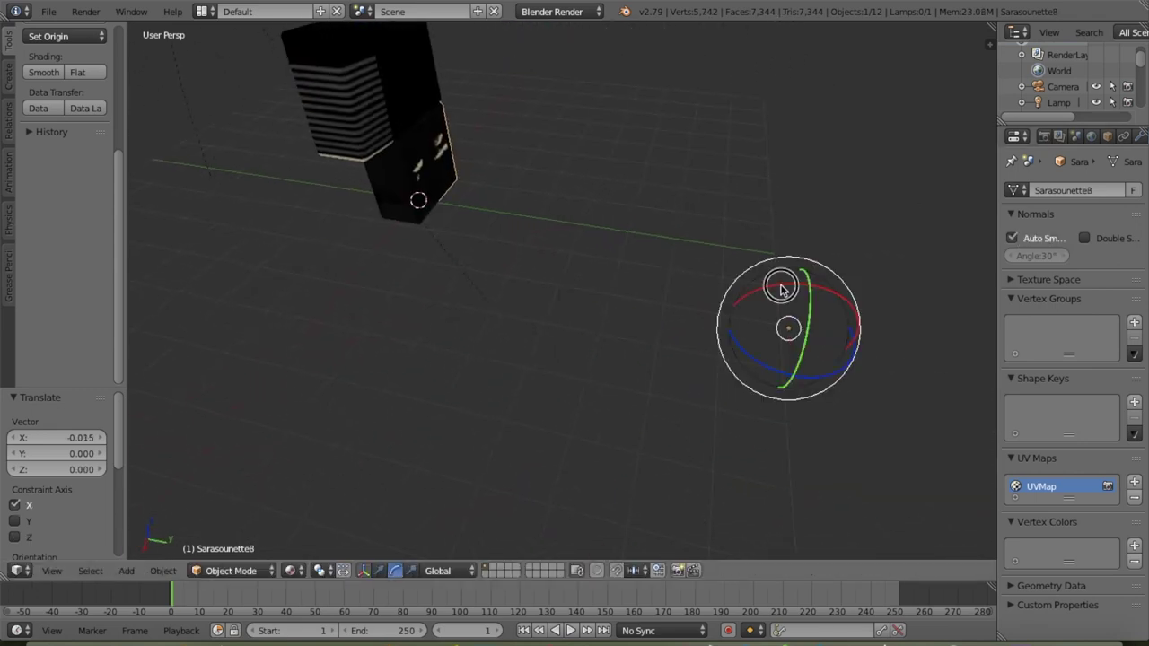
key(g)
key(z)
click(777, 282)
key(g)
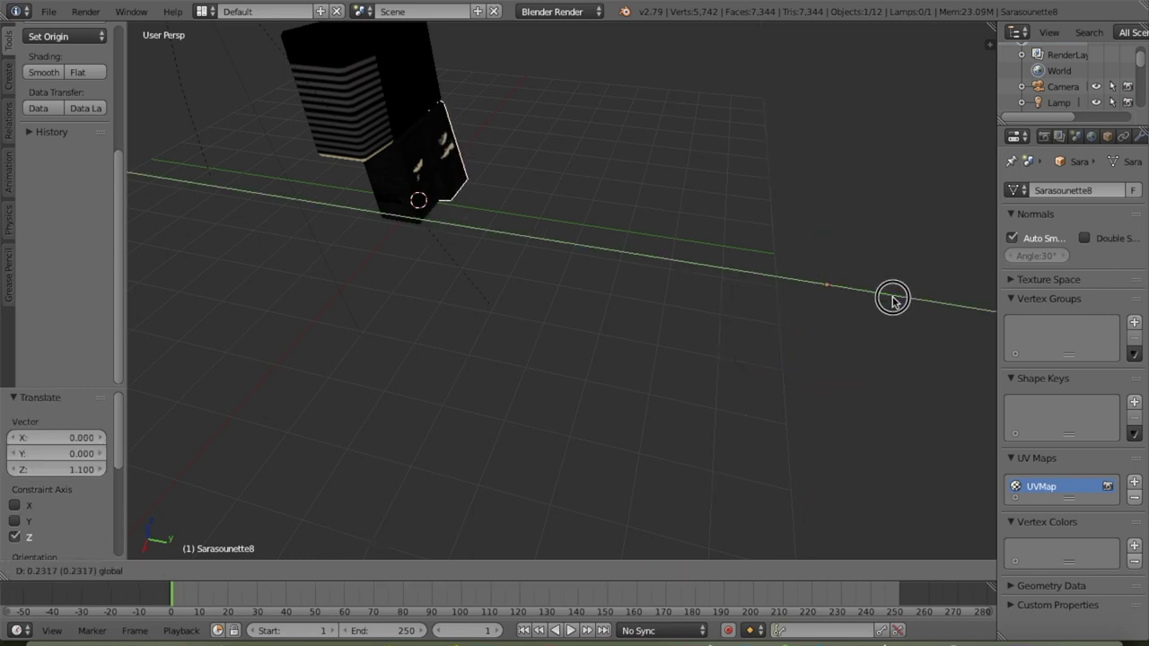
key(shift+f)
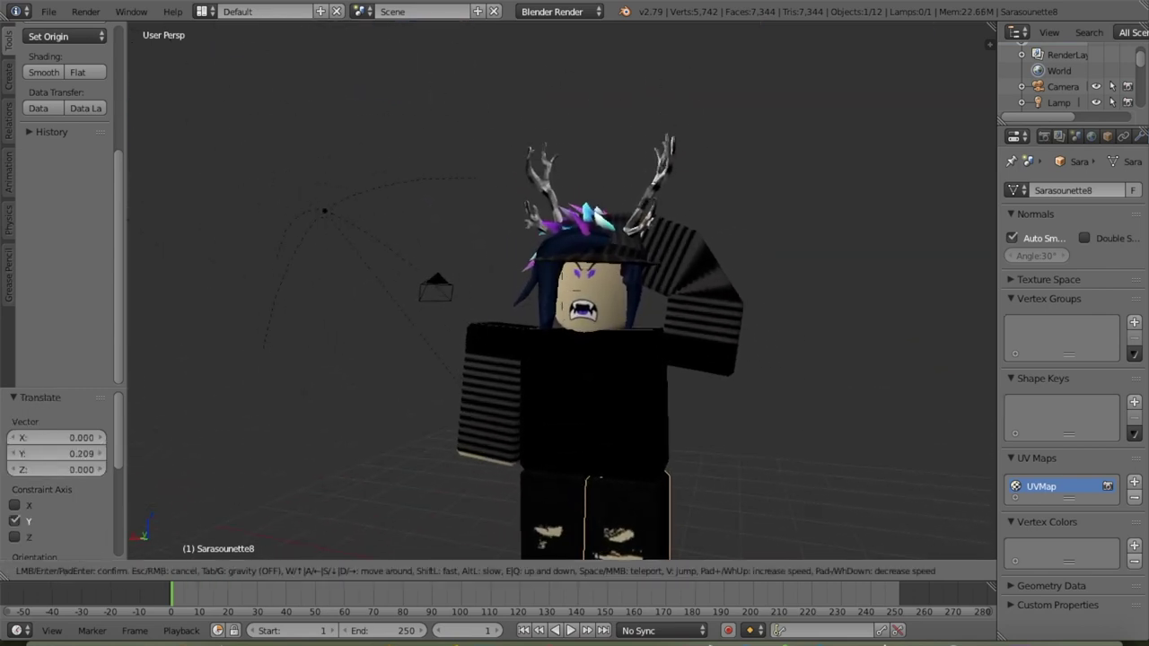
key(Return)
click(1044, 136)
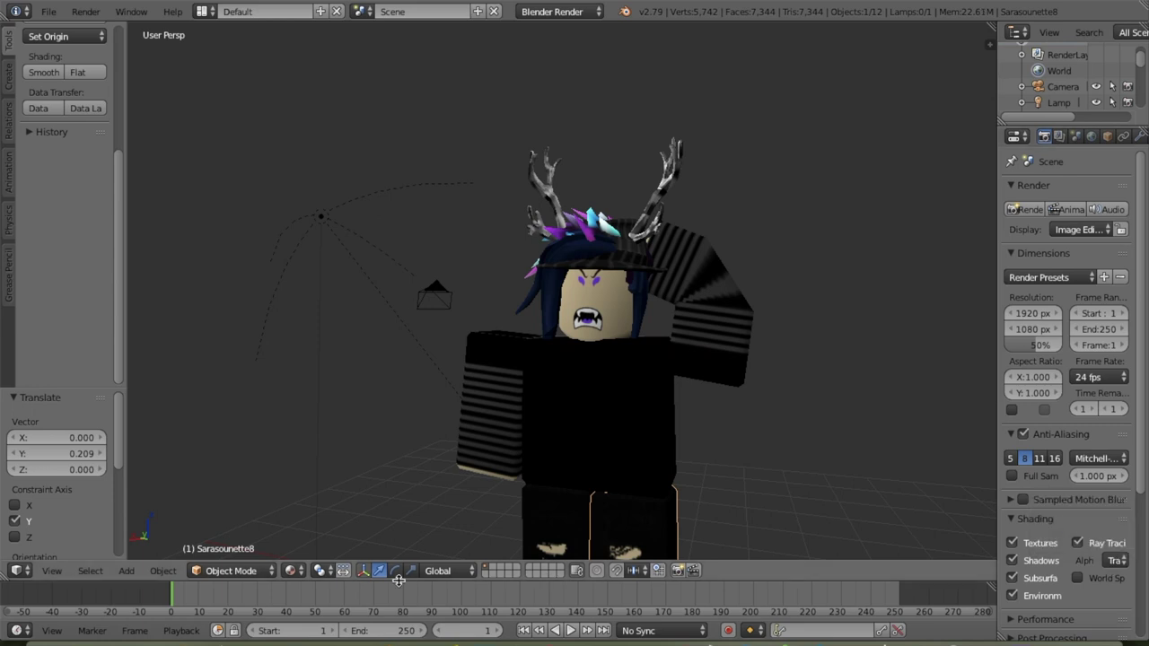
Frame the avatar through the scene camera and render a still image.
click(52, 571)
click(68, 513)
key(shift+f)
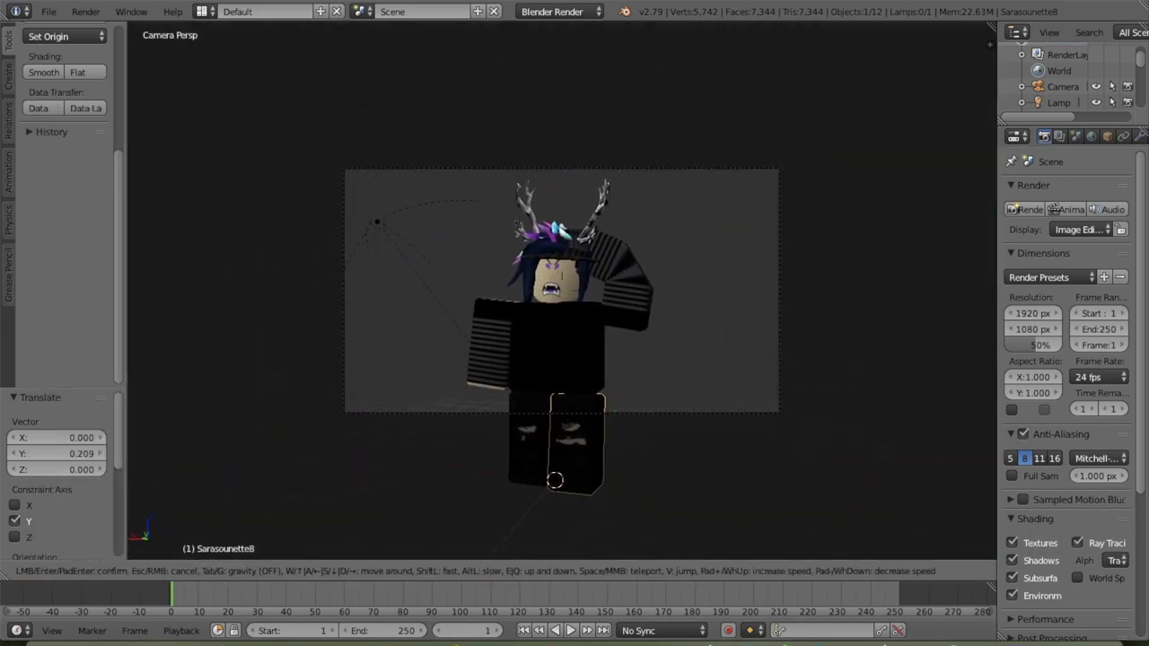
key(Return)
click(86, 11)
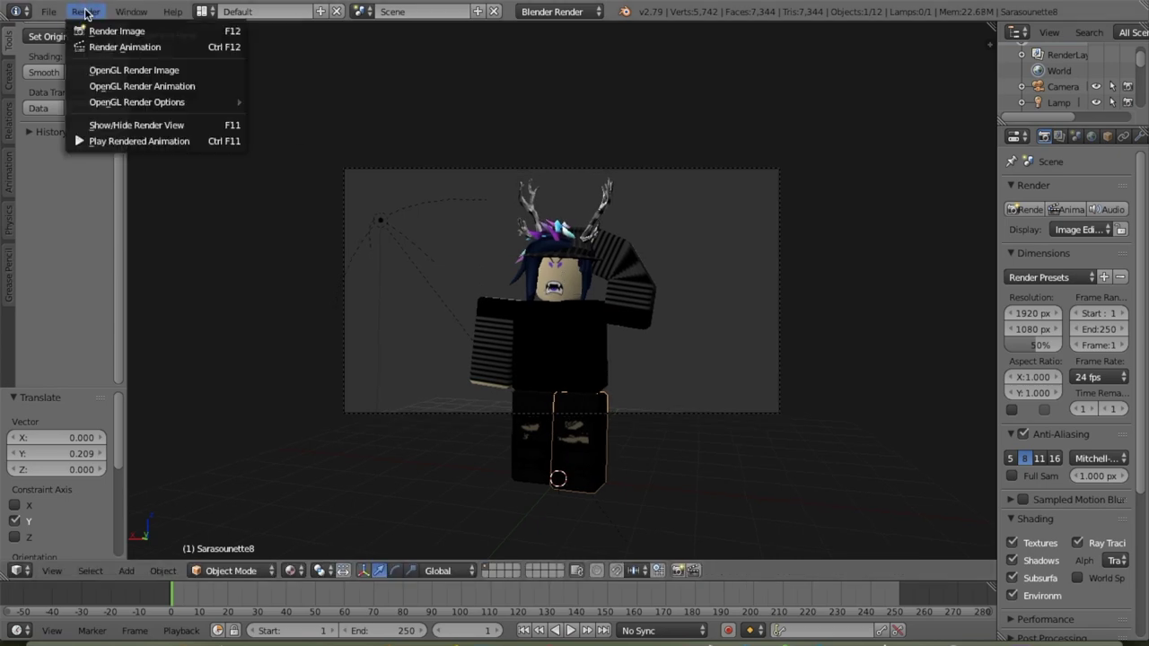
click(108, 28)
Save the render as a PNG image, browsing the Desktop folders.
click(89, 572)
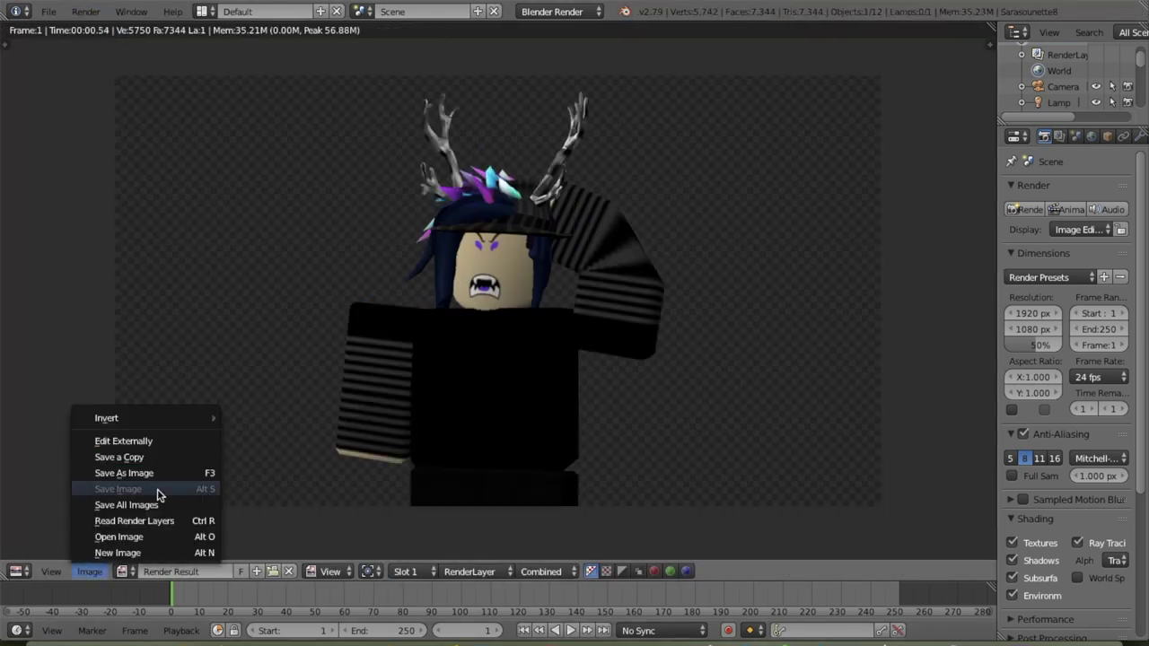
click(159, 492)
click(235, 155)
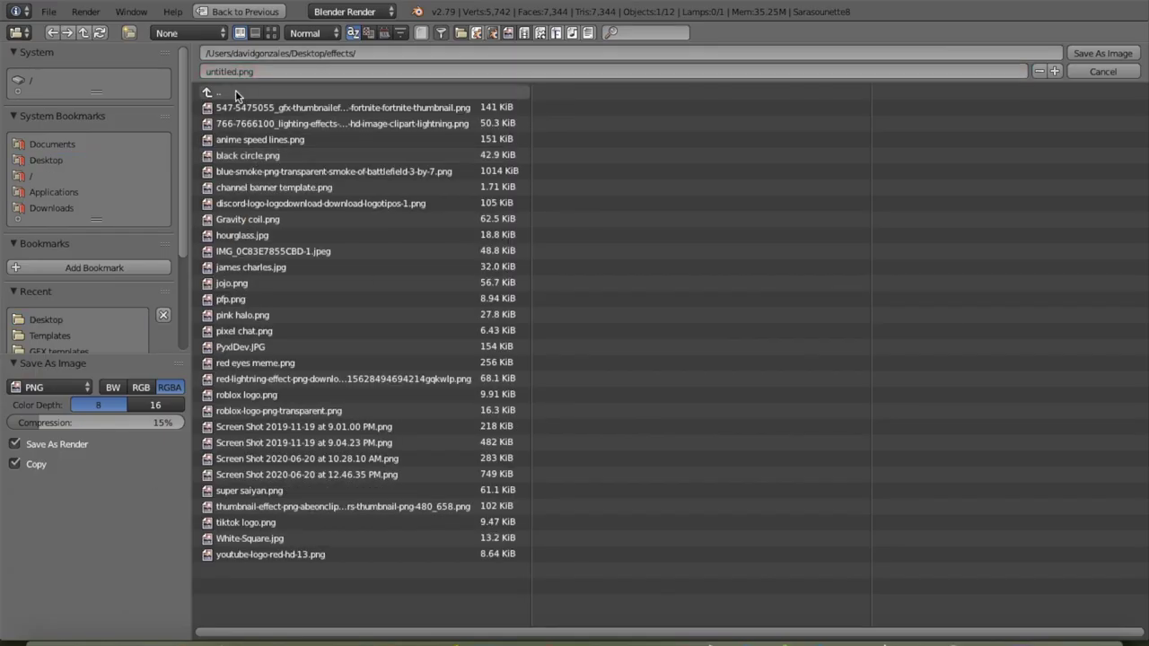
click(235, 91)
click(236, 299)
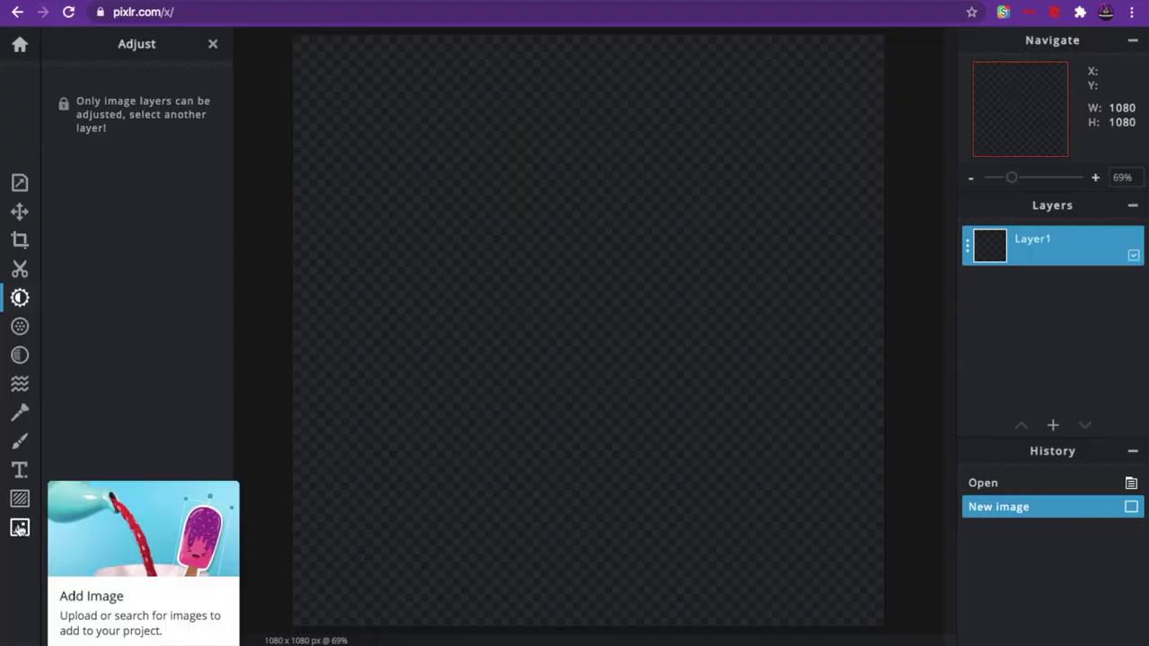
click(20, 528)
click(339, 81)
Add color.jpg, fit it to the canvas, and shift its hue to 45.
double_click(607, 30)
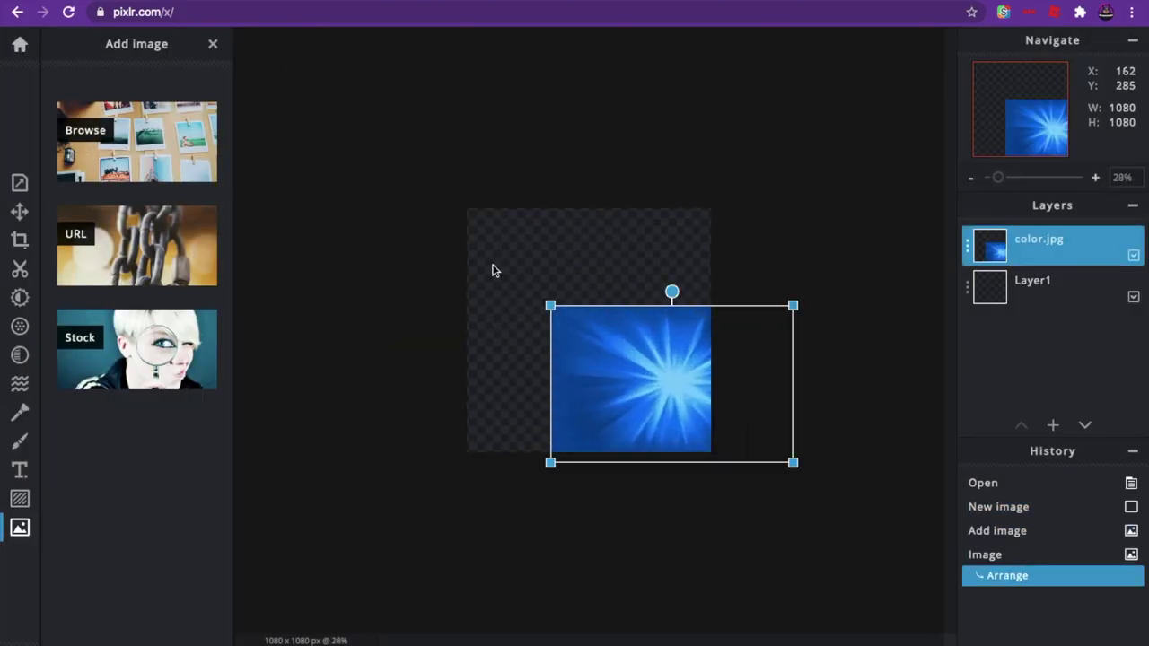
mouse_move(492, 271)
mouse_down()
mouse_move(473, 281)
mouse_move(492, 270)
mouse_up()
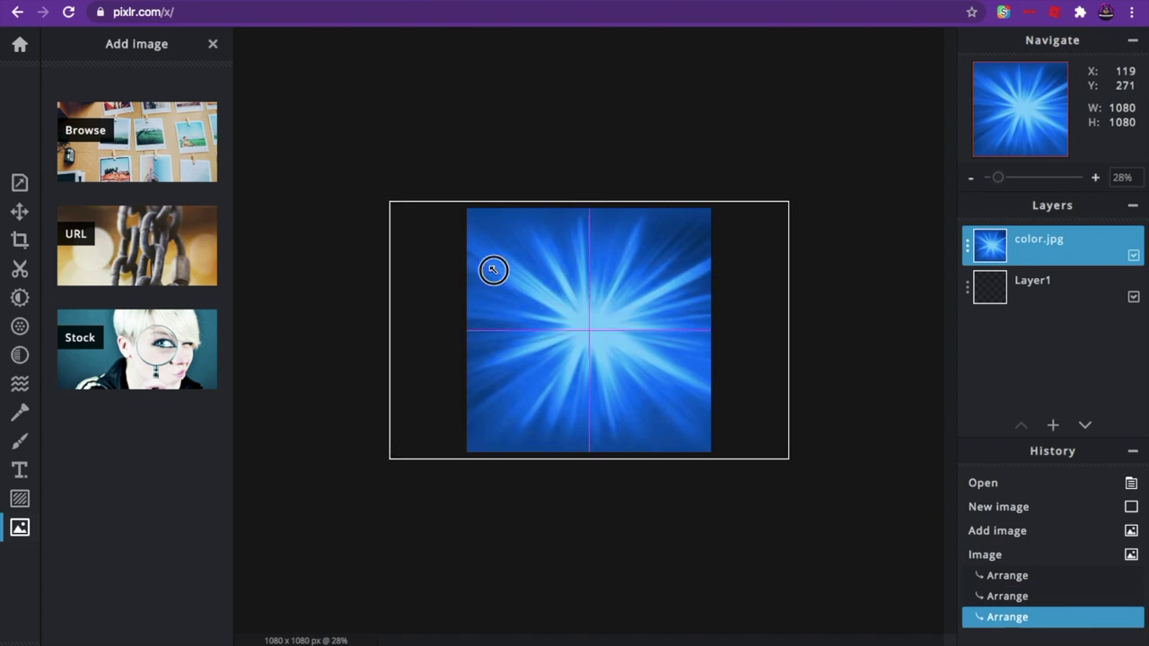
click(20, 239)
click(20, 297)
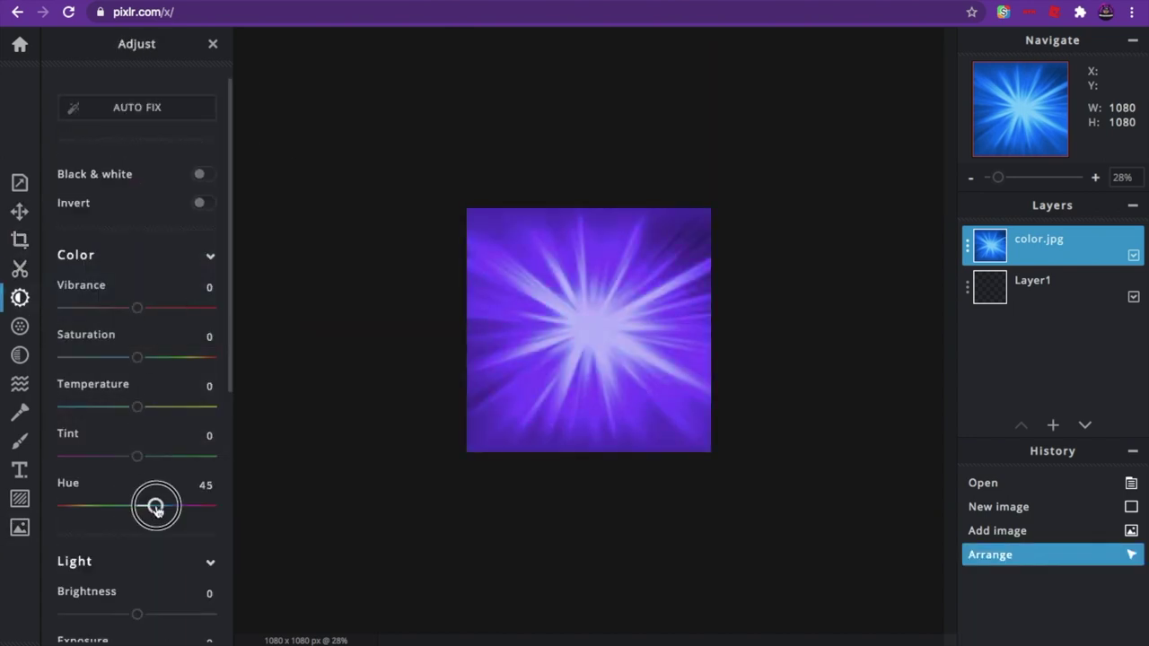
key(Return)
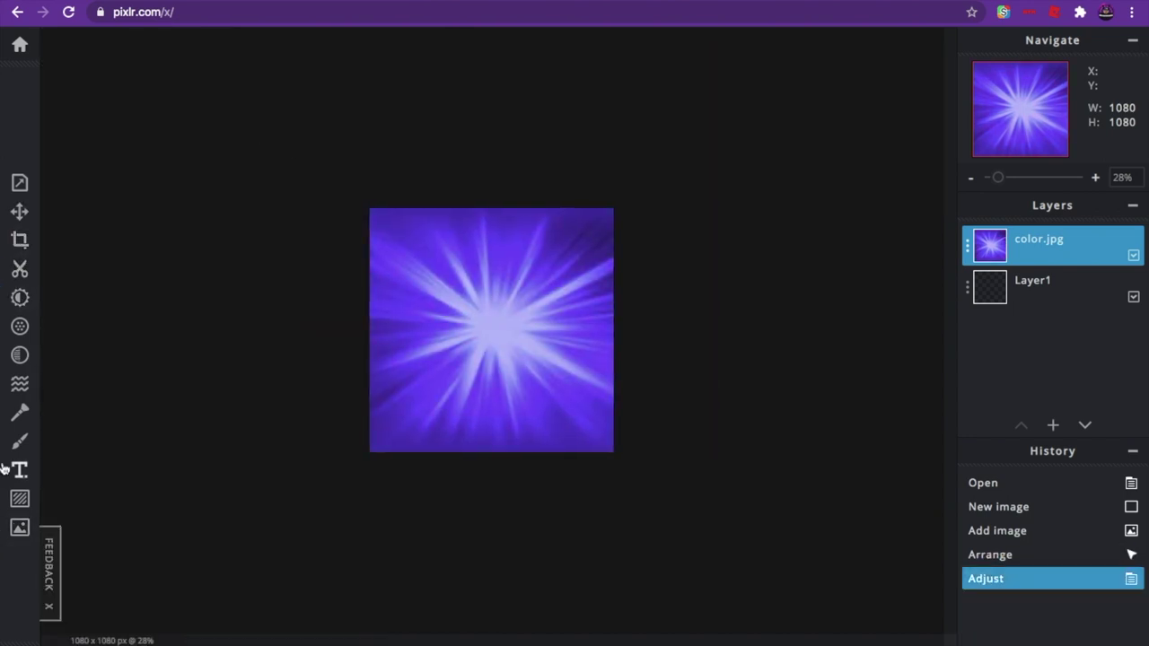
Add black.gif, centre it on the canvas, and set its transparency to 31.
click(19, 527)
text(bl)
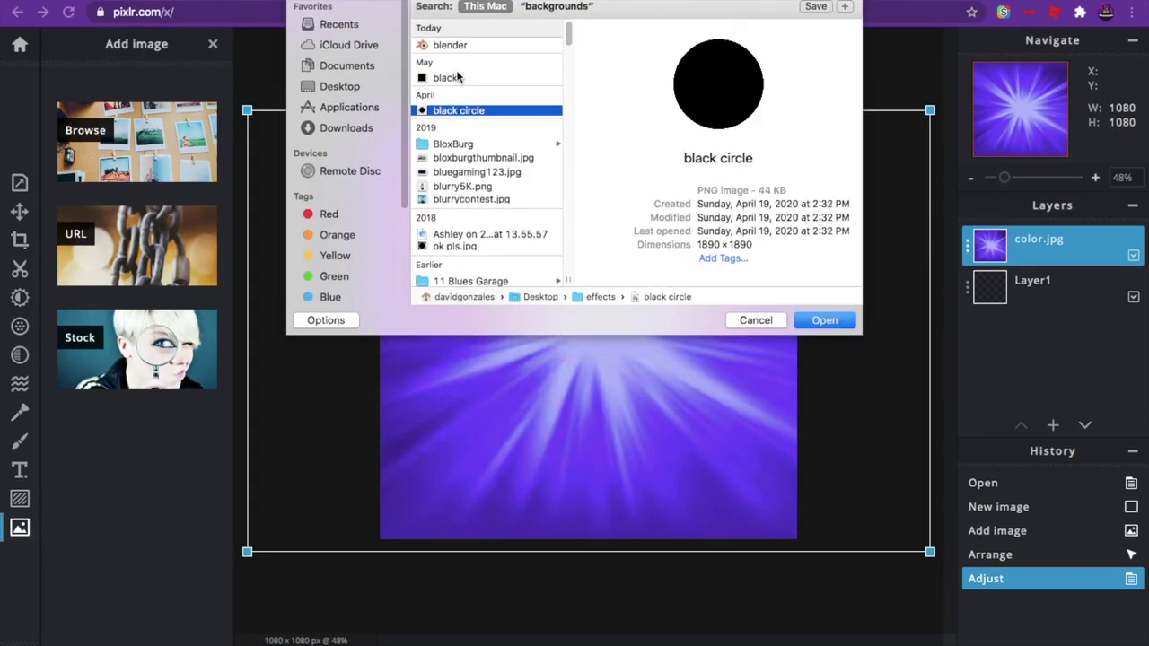
double_click(447, 78)
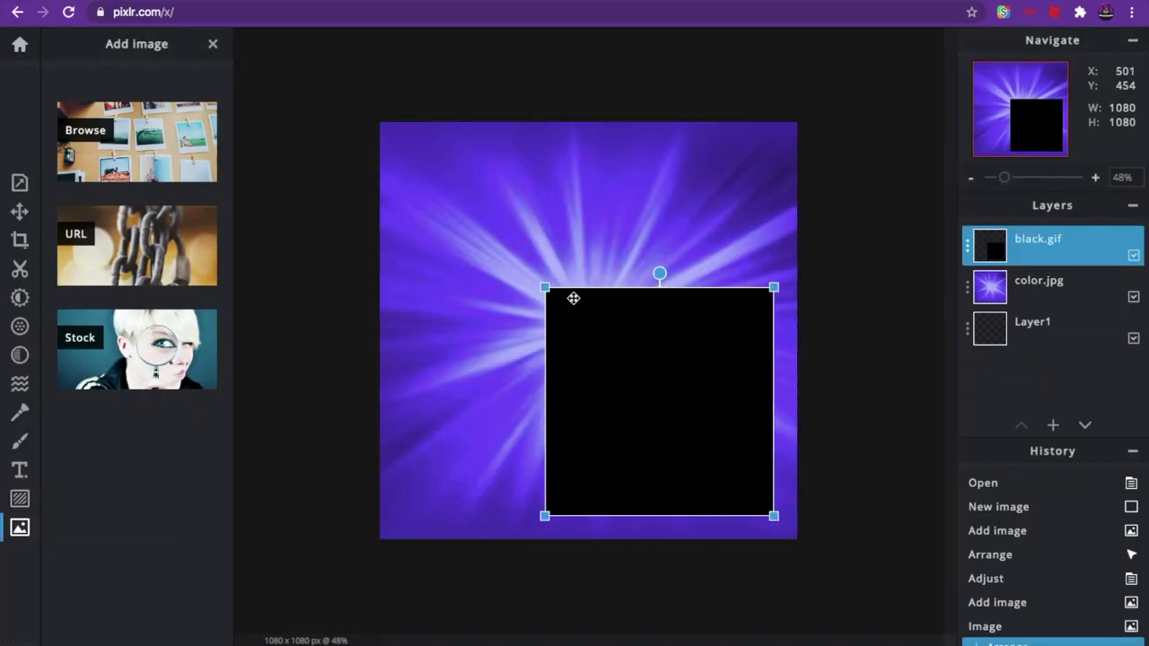
drag(772, 513, 672, 387)
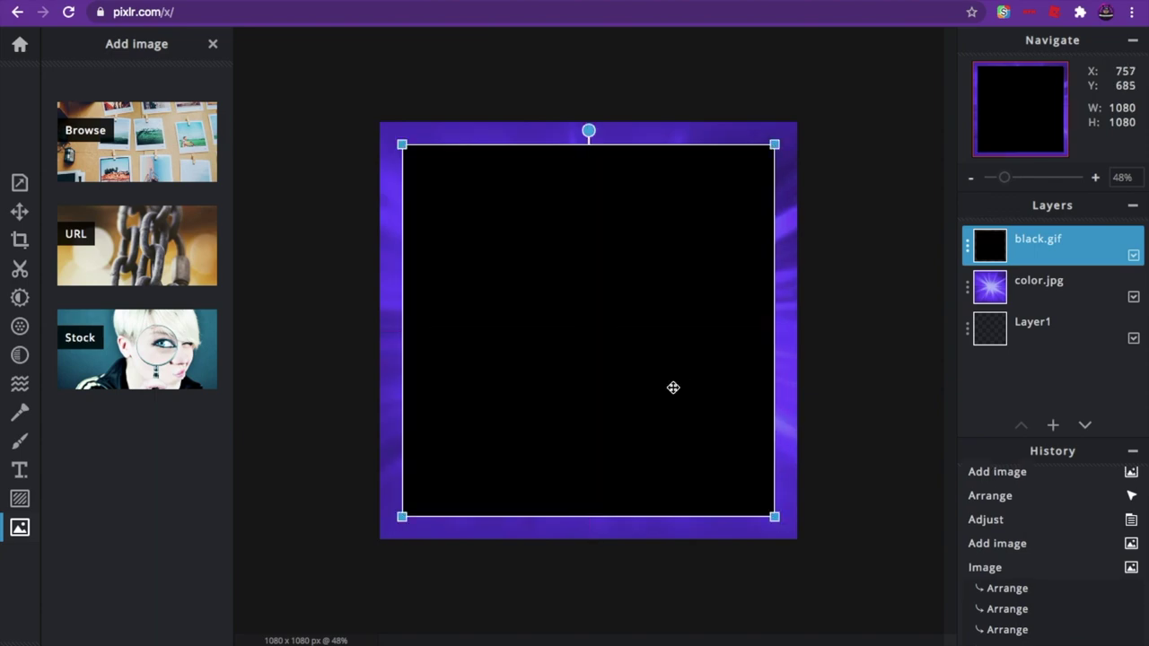
click(20, 240)
click(20, 211)
drag(217, 415, 108, 414)
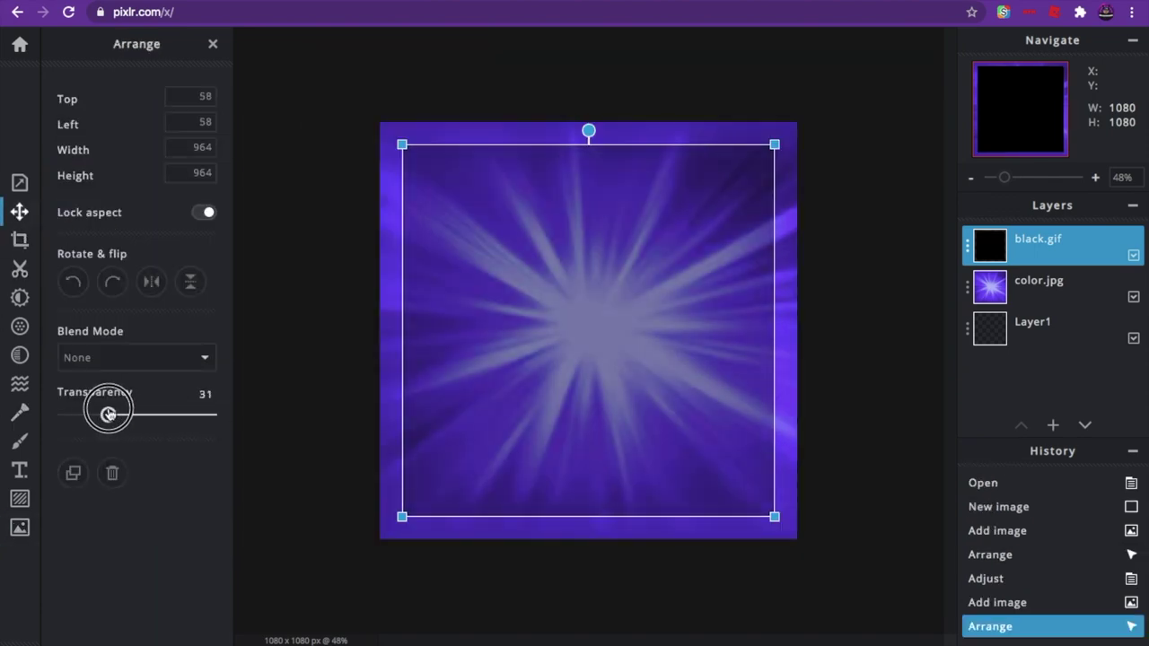
click(19, 528)
click(669, 166)
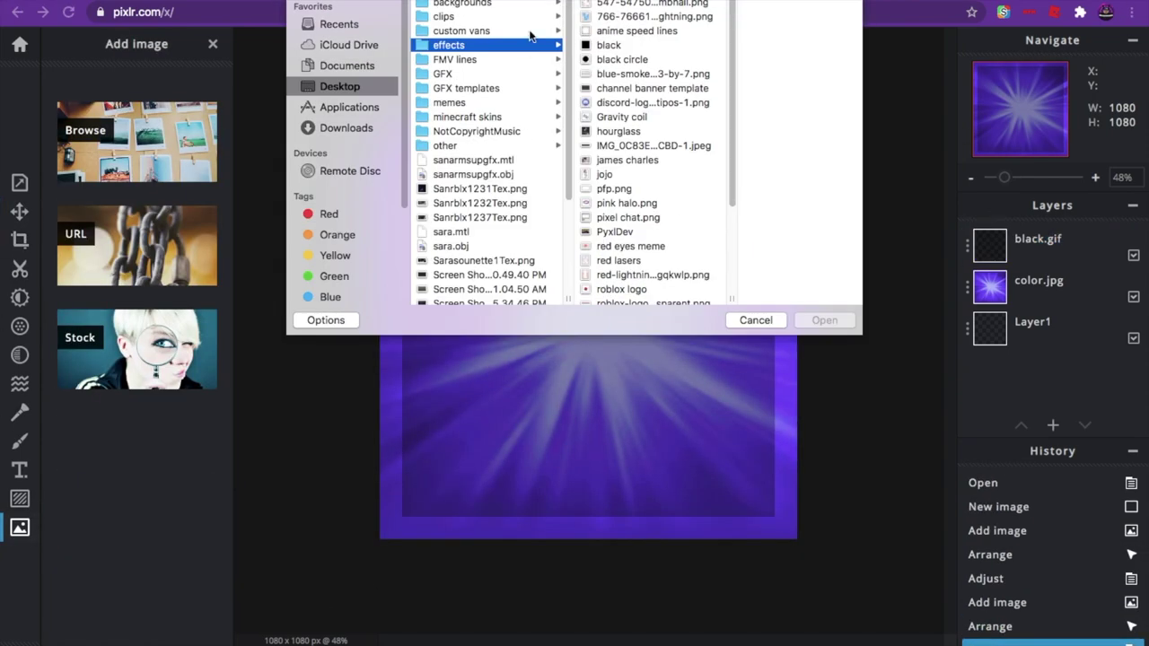
Add the diagonal stripes screenshot from the effects folder as a new layer.
scroll(646, 215, down, 5)
click(646, 210)
click(647, 225)
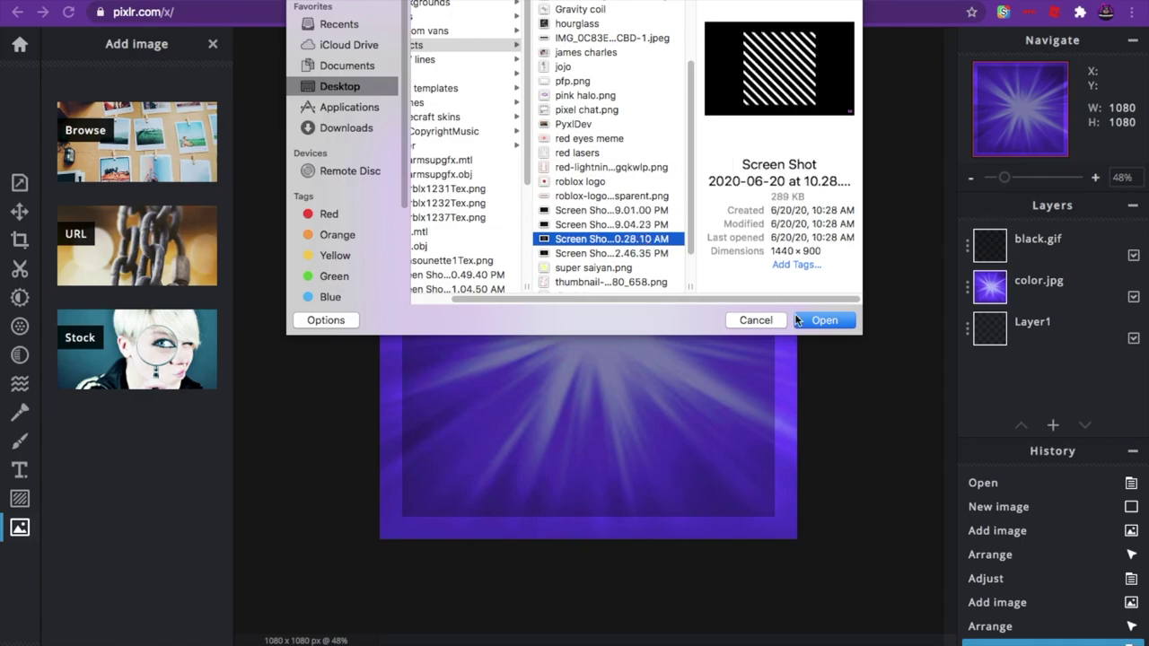
click(798, 320)
click(654, 371)
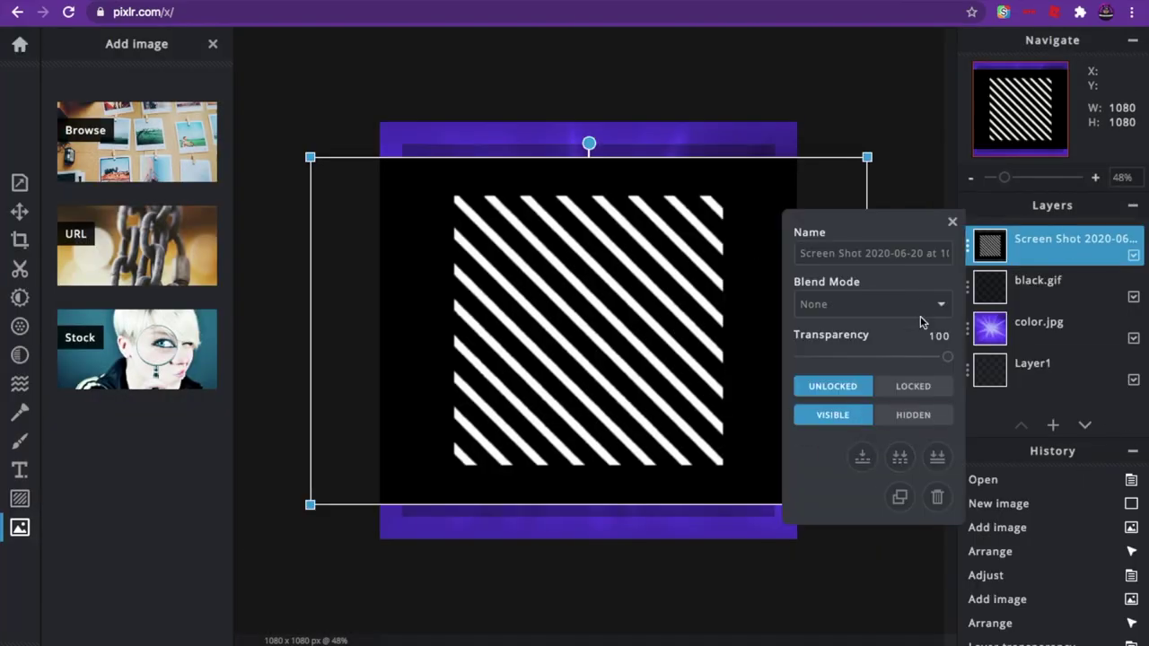
Try blend modes on the stripes layer, settling on Lighten to show white stripes.
click(920, 305)
click(872, 336)
click(862, 305)
click(853, 274)
click(850, 308)
click(851, 328)
click(852, 311)
click(835, 303)
click(835, 303)
click(842, 308)
Stretch the stripe layer's corners outward until the stripes cover the whole canvas.
click(953, 223)
drag(868, 157, 935, 115)
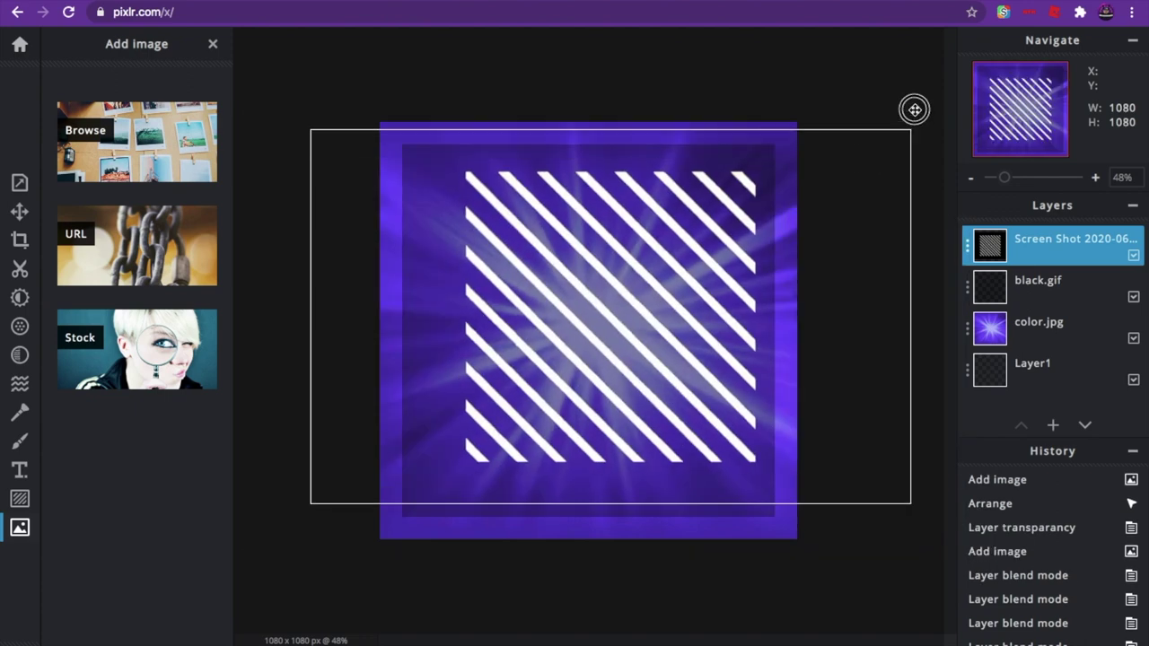
click(19, 211)
drag(309, 115, 251, 105)
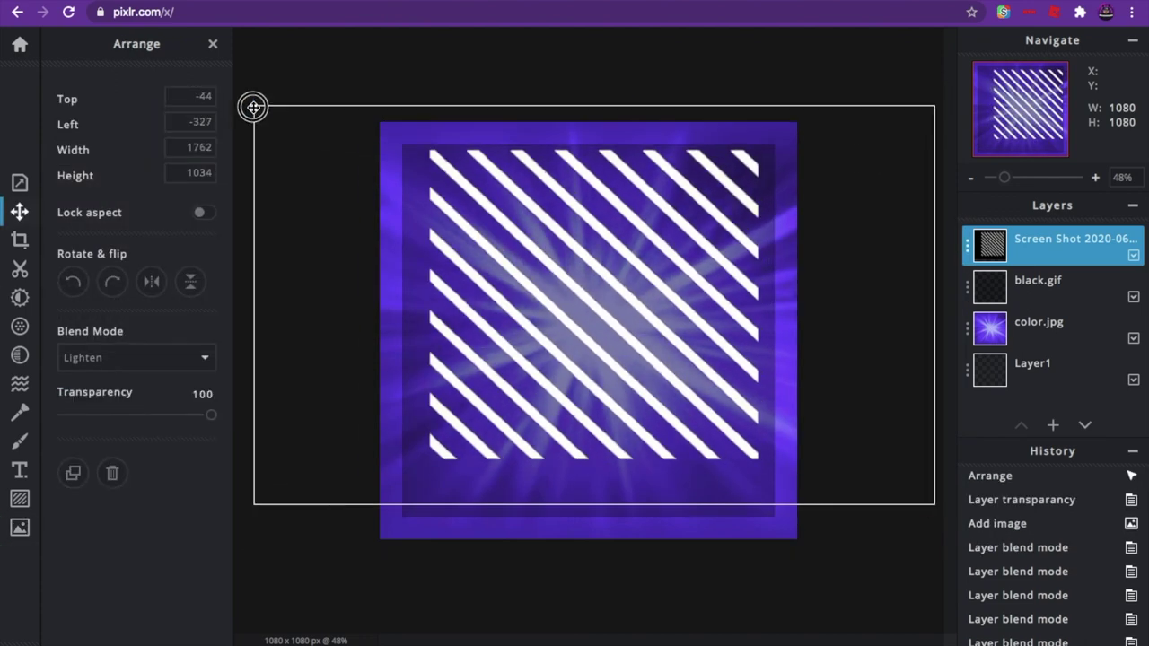
drag(932, 105, 941, 105)
scroll(804, 195, down, 3)
drag(805, 195, 813, 189)
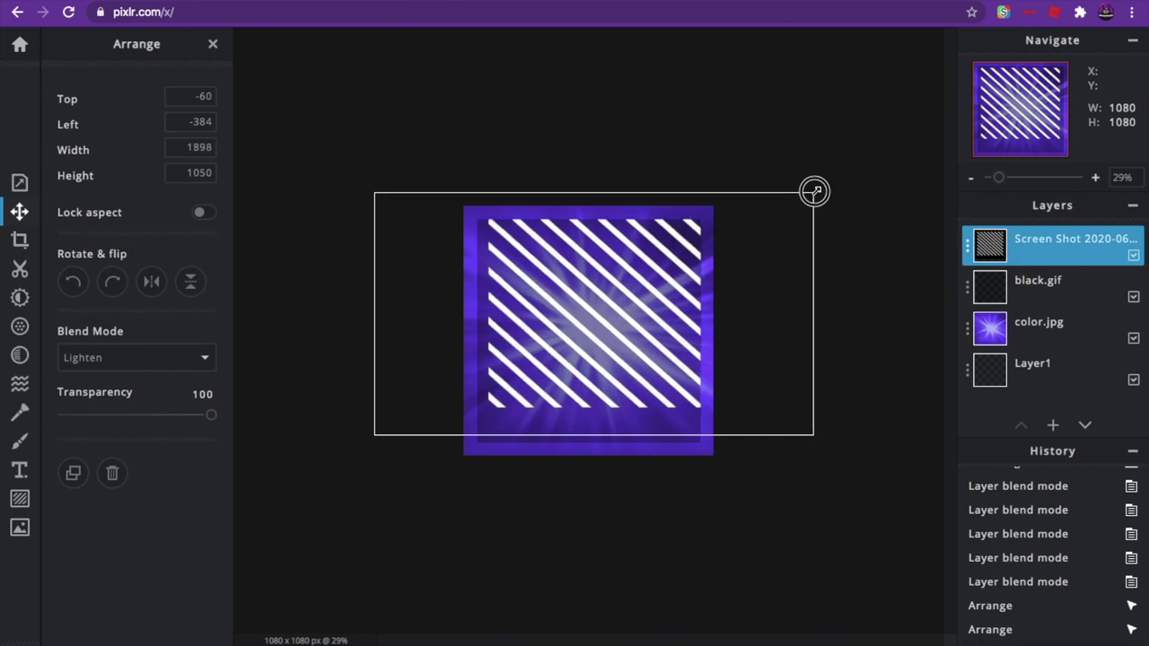
drag(375, 193, 360, 192)
drag(816, 434, 822, 474)
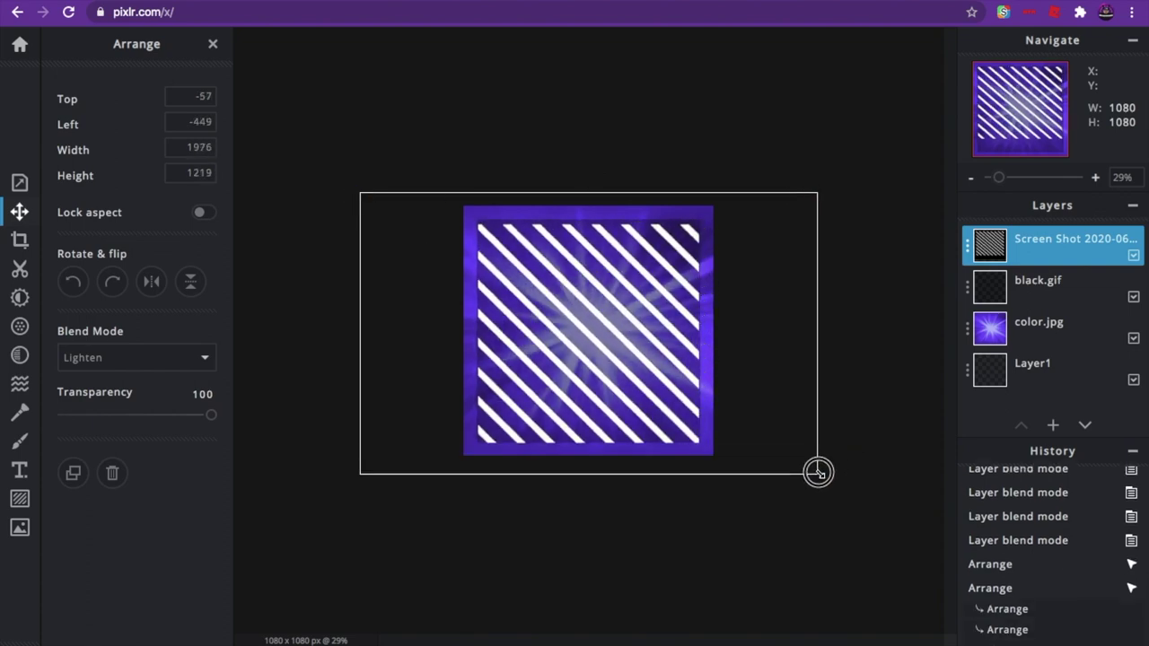
click(880, 329)
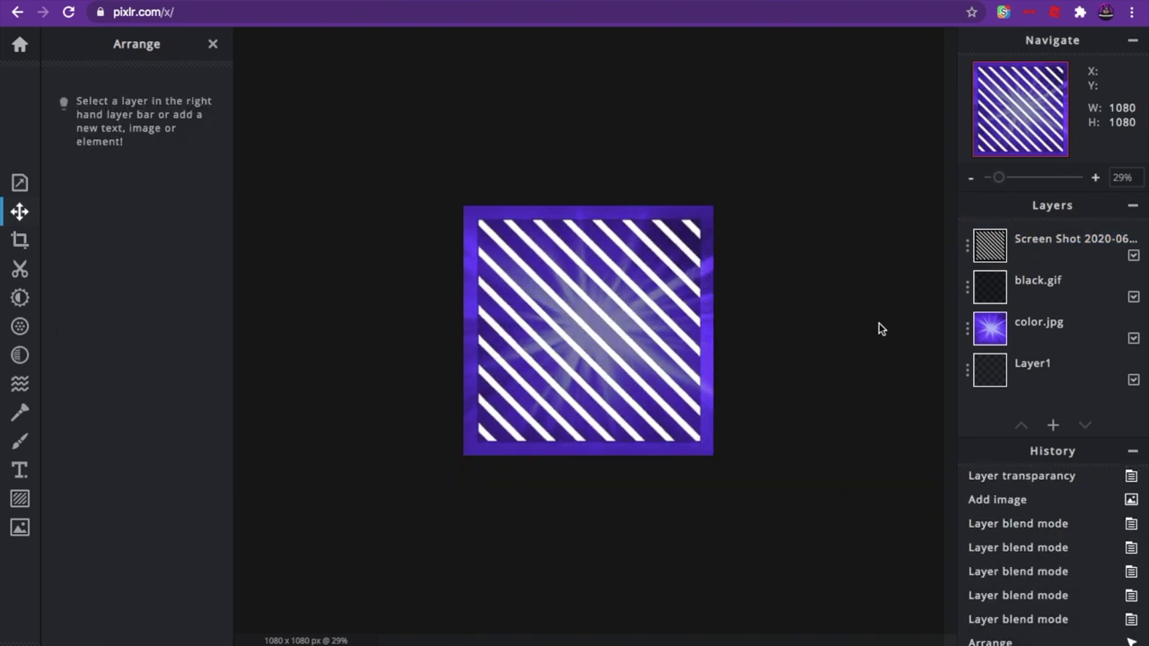
scroll(880, 329, up, 4)
double_click(1064, 244)
Set the stripes to 28 transparency and add SARA.png as a new layer.
drag(947, 357, 845, 358)
click(20, 527)
click(179, 171)
text(sara)
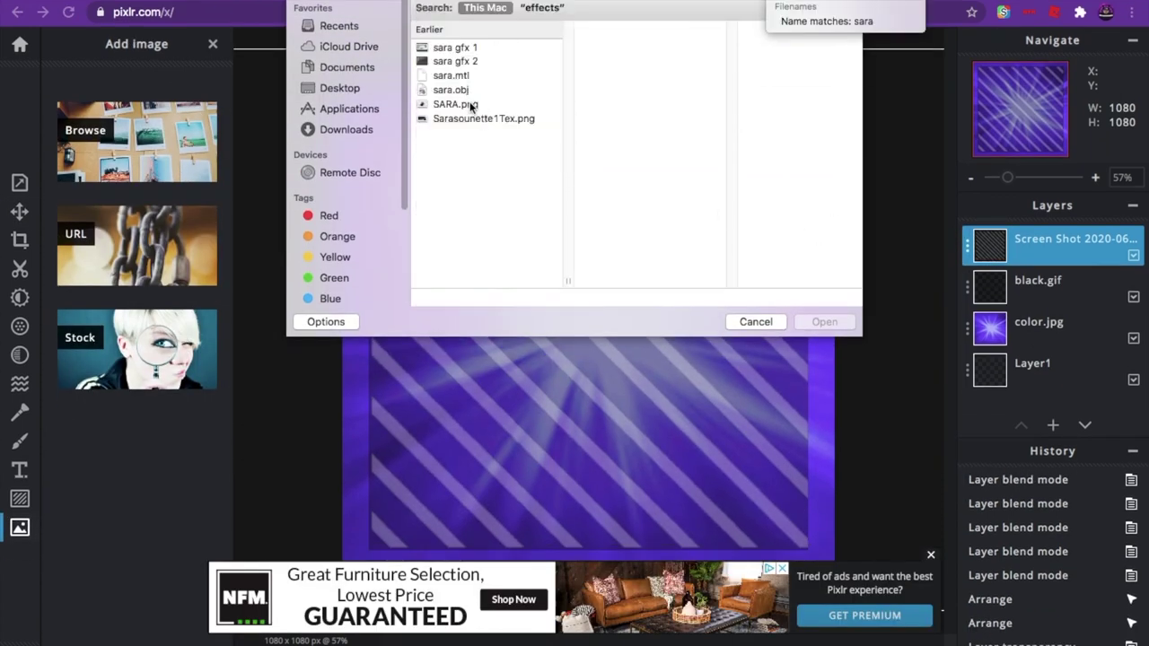
double_click(471, 106)
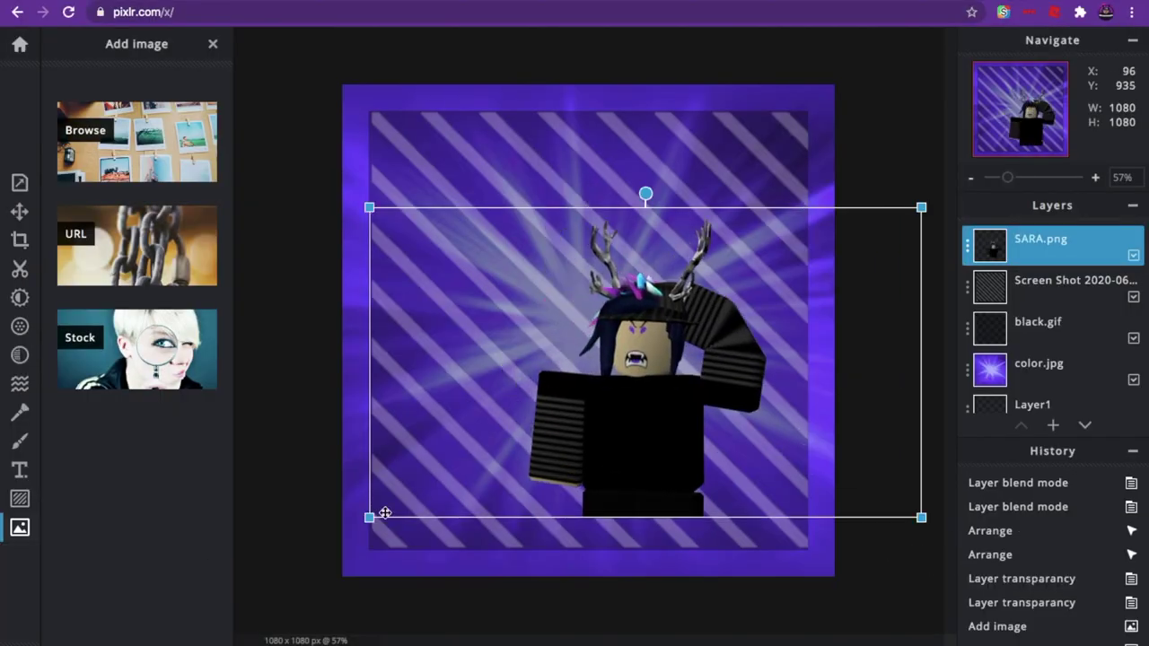
Enlarge and position the SARA avatar, then duplicate its layer.
drag(369, 517, 262, 577)
scroll(403, 226, down, 3)
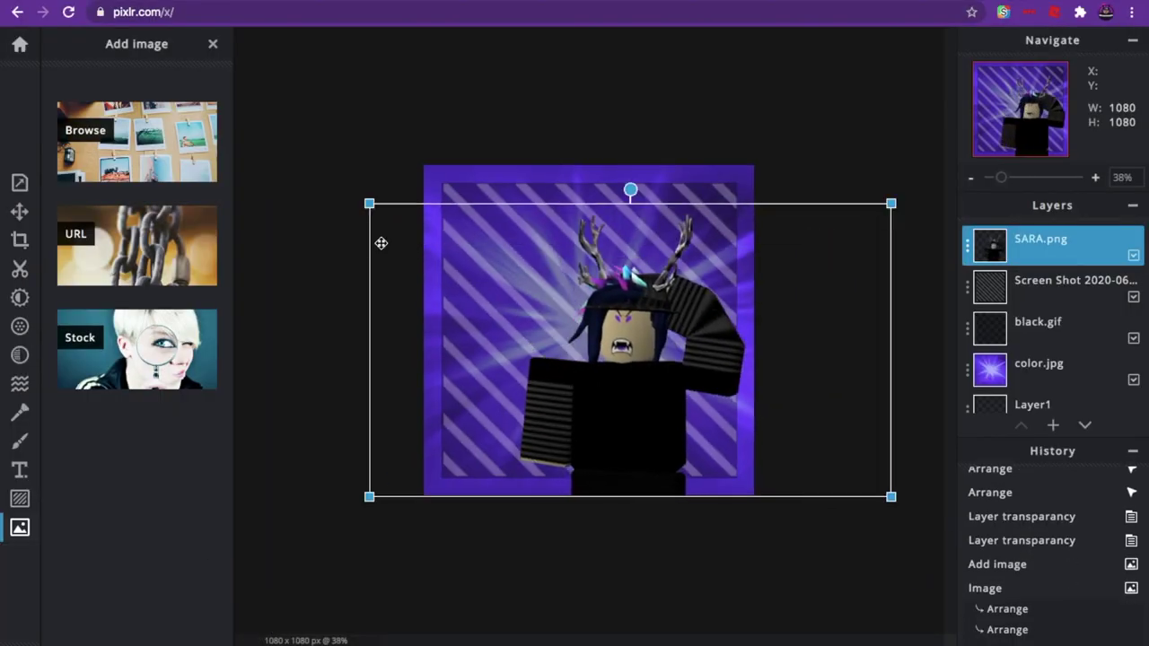
drag(369, 203, 288, 158)
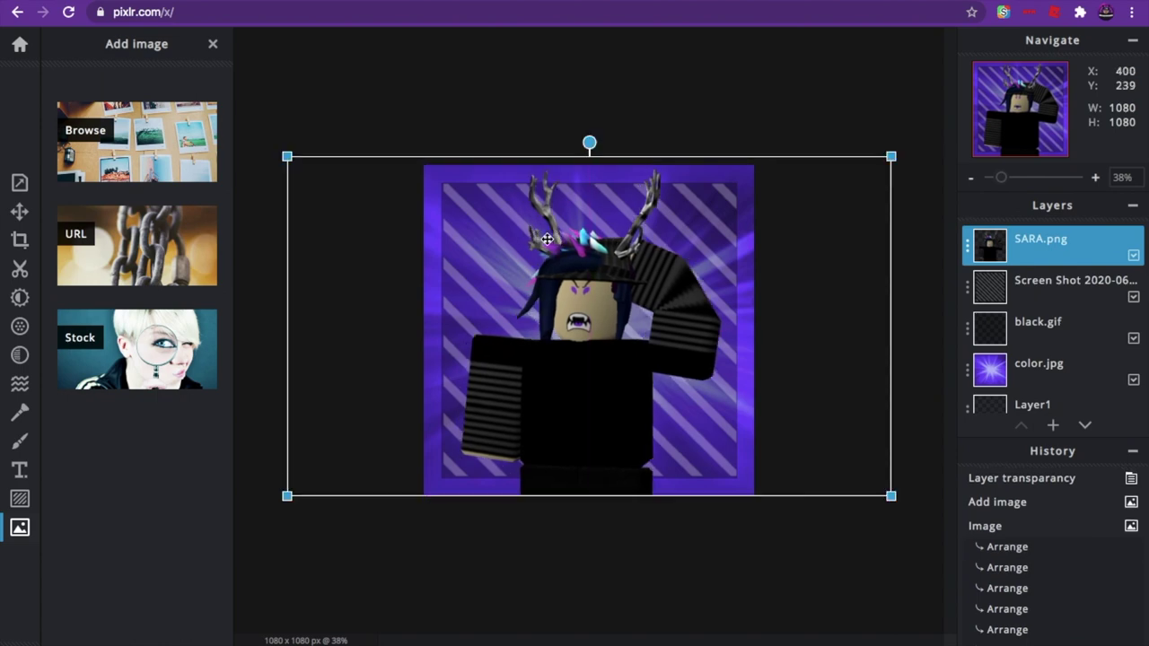
drag(546, 239, 558, 239)
click(1041, 238)
click(901, 495)
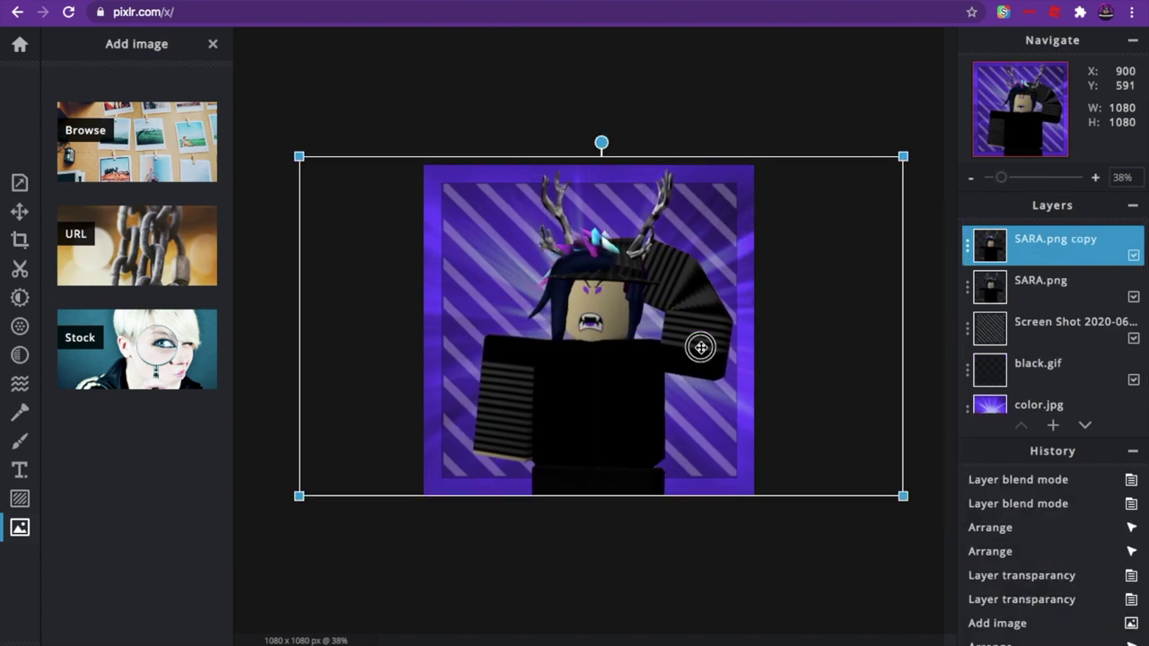
Darken the lower SARA.png avatar copy with Brightness -100.
click(1042, 280)
click(20, 297)
scroll(151, 530, down, 5)
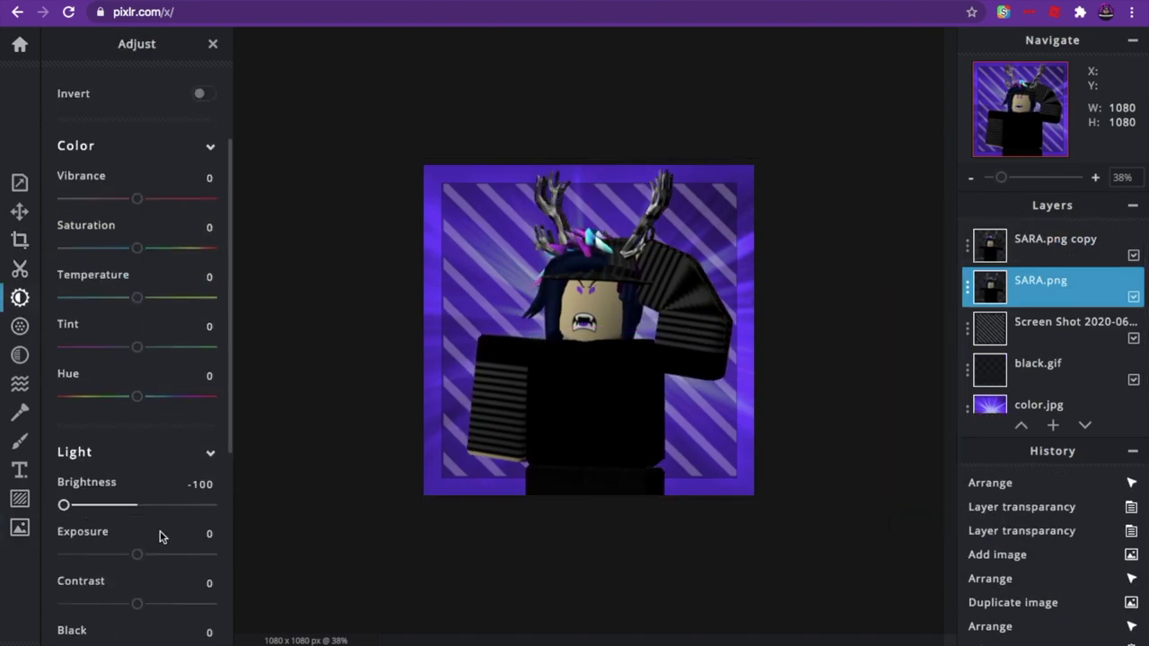
scroll(138, 537, down, 2)
mouse_move(138, 536)
mouse_down()
mouse_move(360, 513)
mouse_move(187, 545)
mouse_move(343, 562)
mouse_up()
scroll(137, 539, down, 1)
scroll(148, 582, down, 1)
key(v)
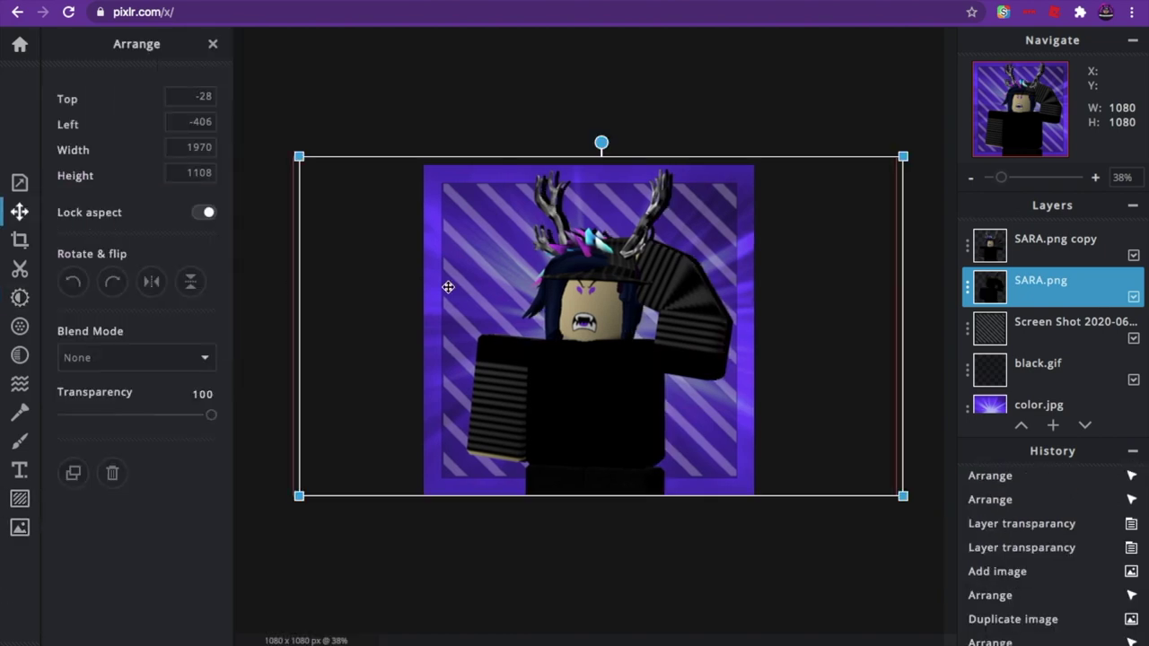
Blur the darkened avatar copy with a Blur filter of 70 to form a shadow.
click(19, 326)
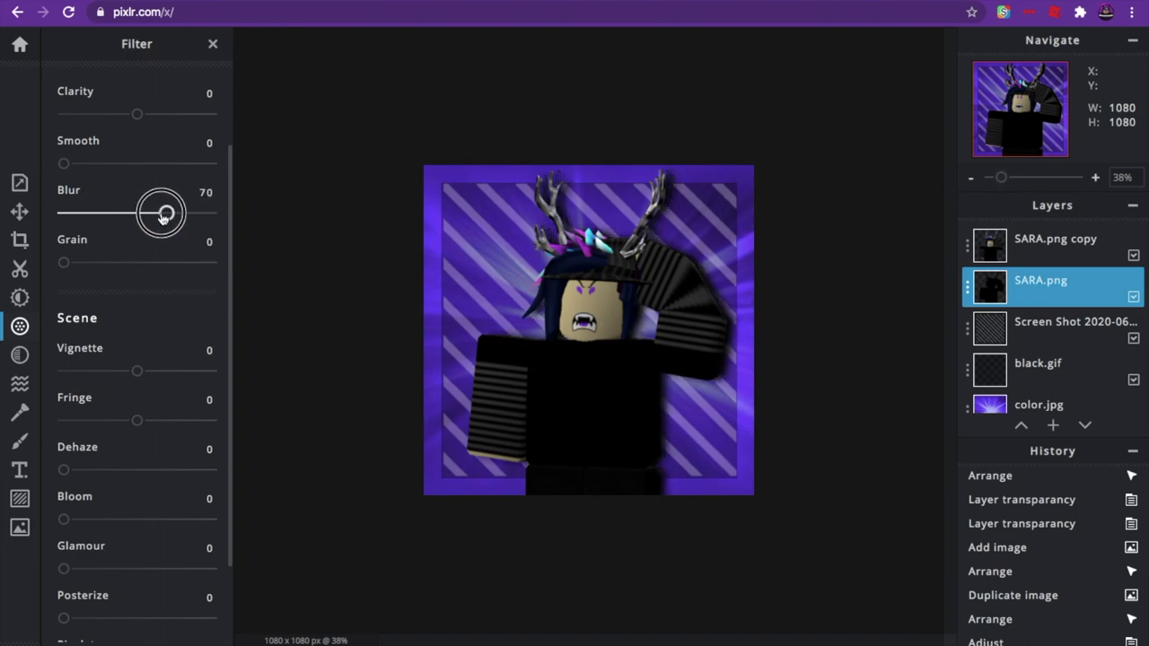
key(Escape)
scroll(243, 372, down, 1)
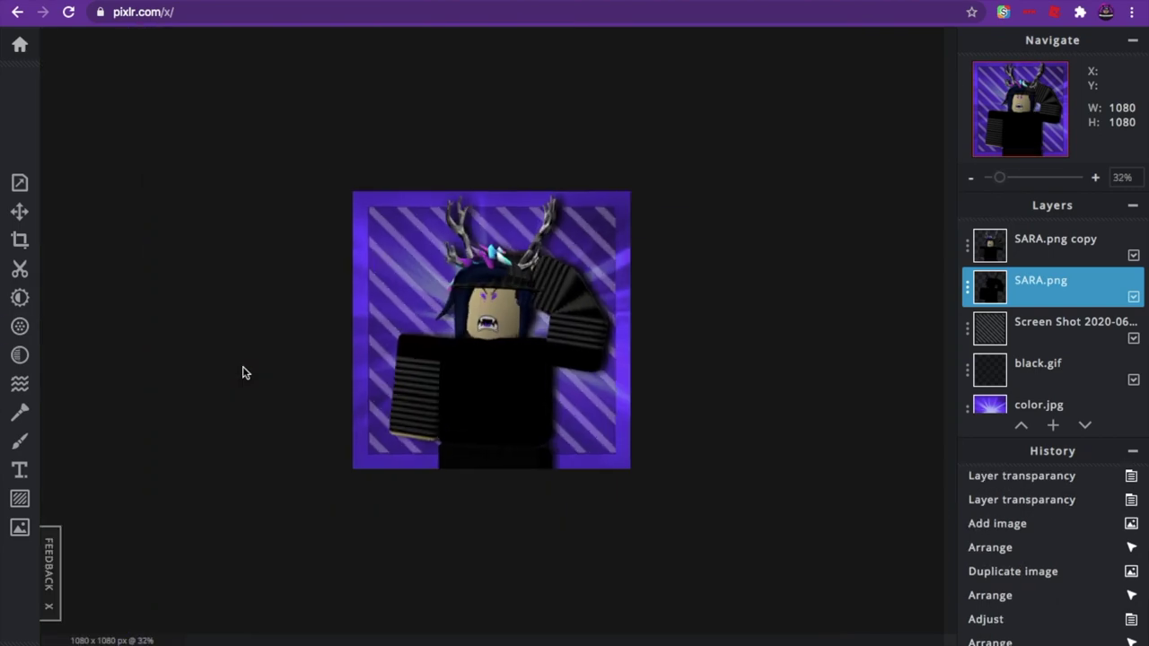
scroll(243, 372, up, 3)
Add the pink slash effects image from the effects folder as a new layer.
click(19, 527)
click(135, 149)
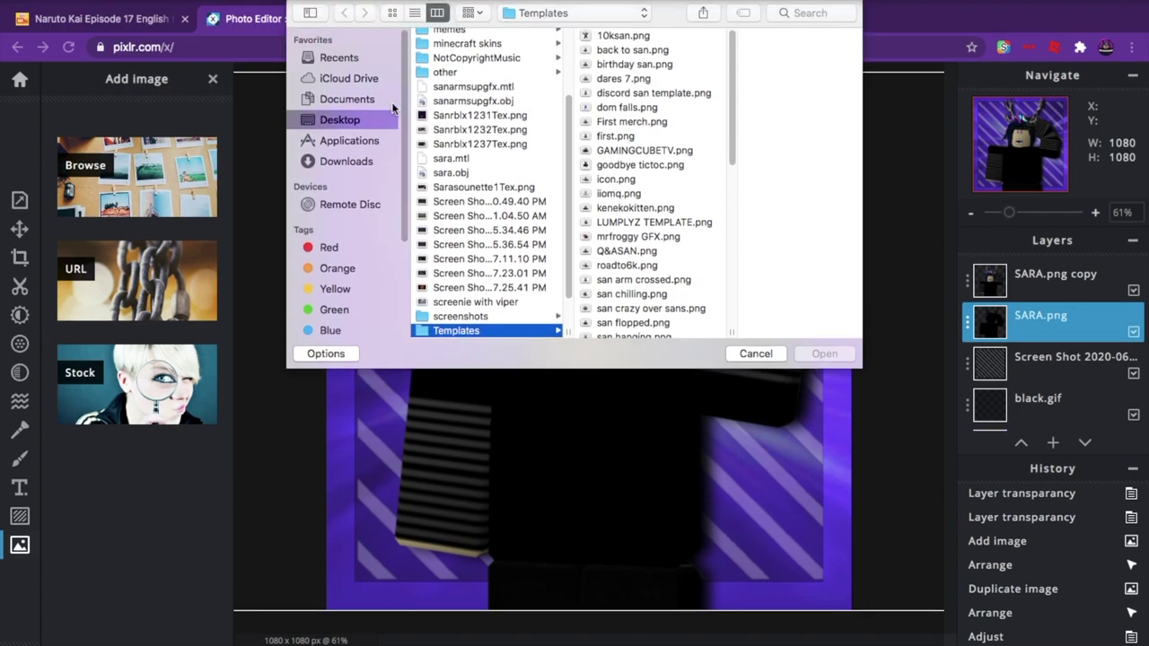
click(457, 45)
click(628, 8)
click(825, 321)
click(654, 431)
Resize and position the slash effects layer to cover the canvas over the avatar.
drag(651, 400, 736, 495)
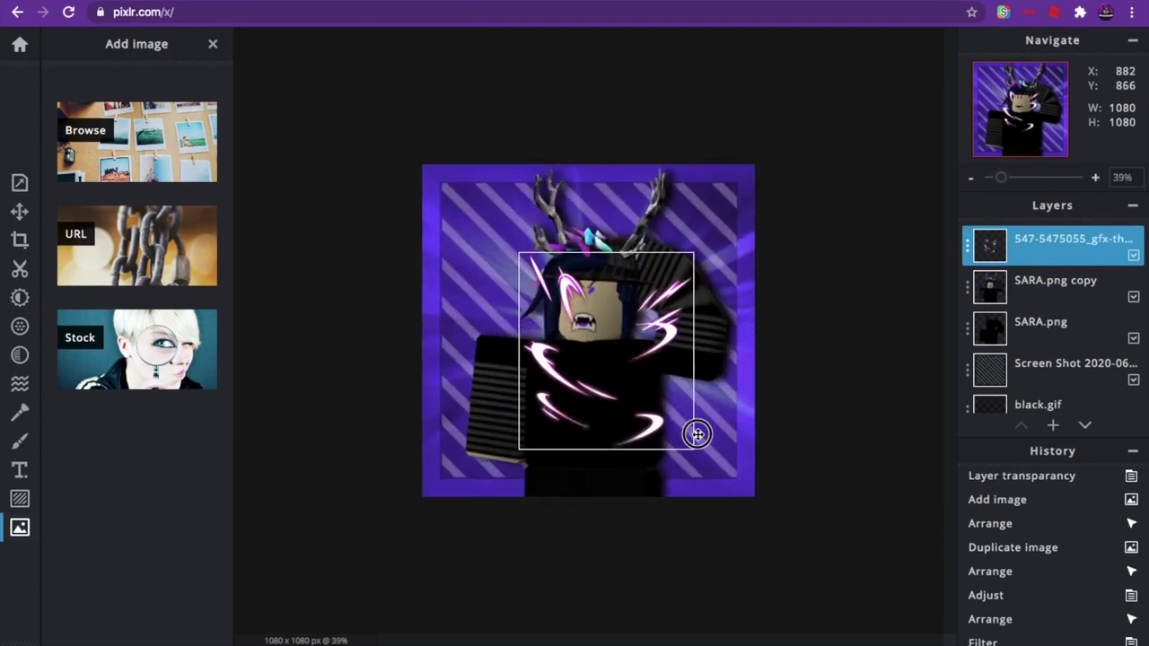
mouse_move(522, 328)
mouse_down()
mouse_move(423, 222)
mouse_move(730, 205)
mouse_up()
click(20, 211)
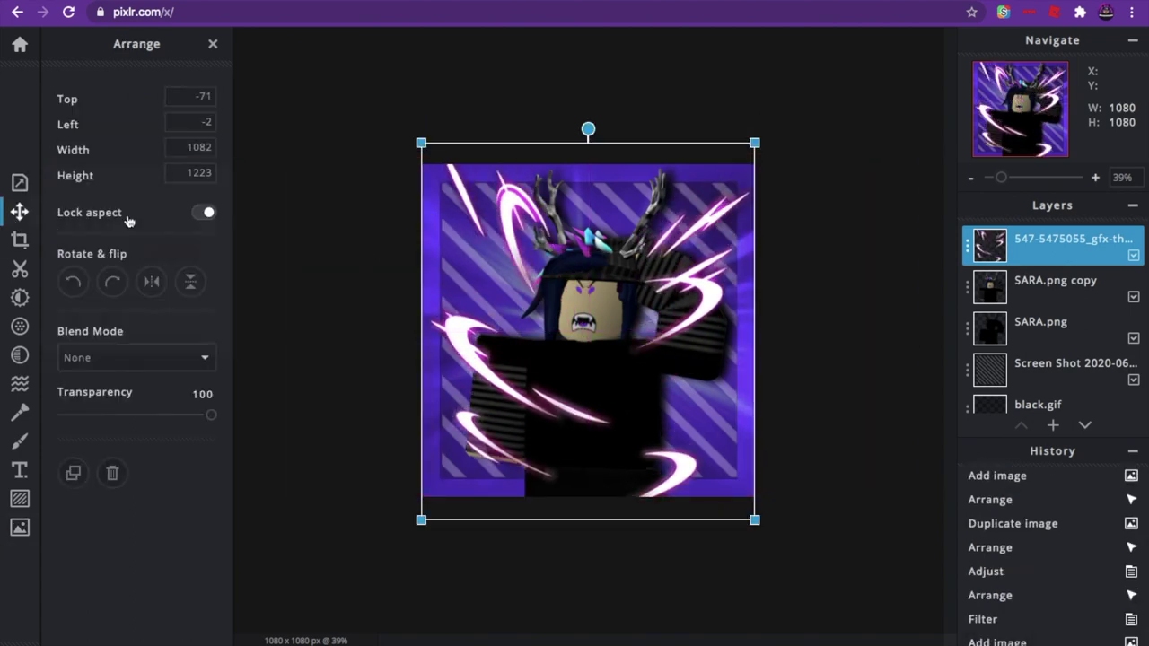
drag(421, 143, 374, 149)
drag(494, 250, 516, 235)
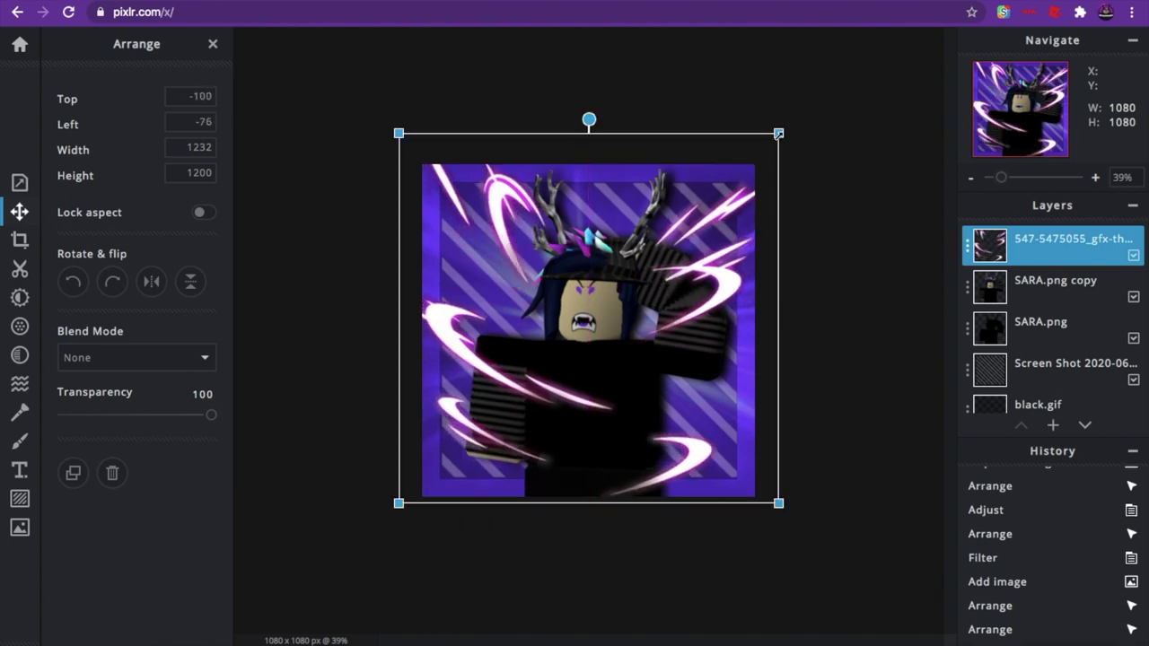
drag(778, 134, 861, 135)
drag(861, 503, 849, 484)
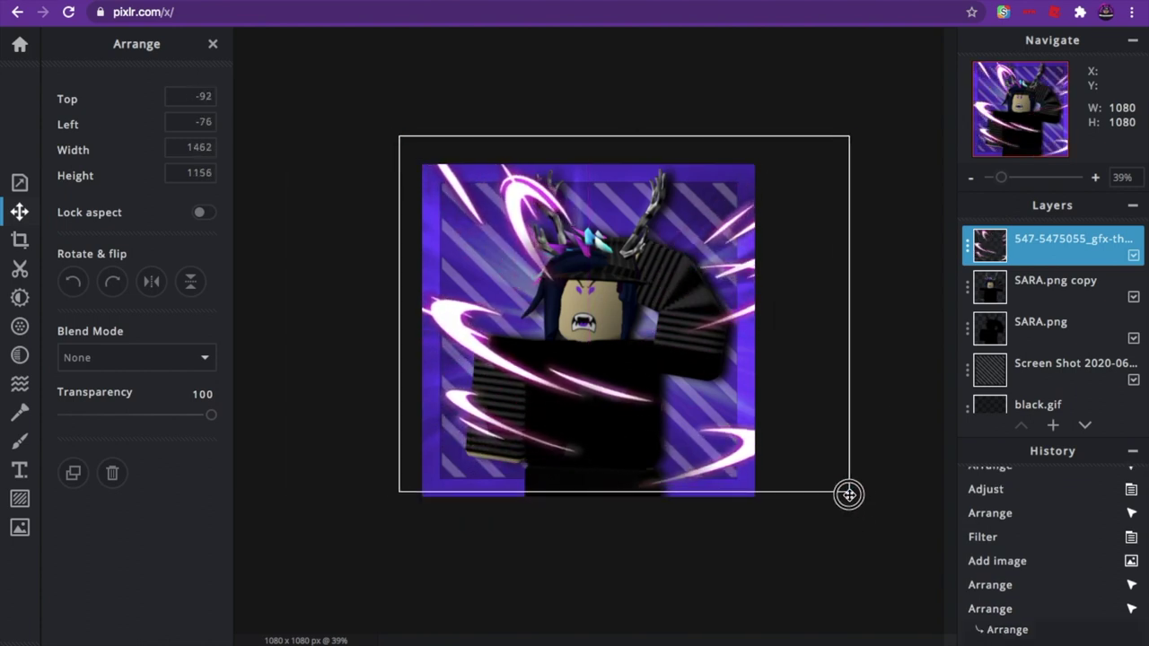
drag(399, 484, 378, 486)
drag(706, 467, 704, 442)
drag(734, 285, 740, 274)
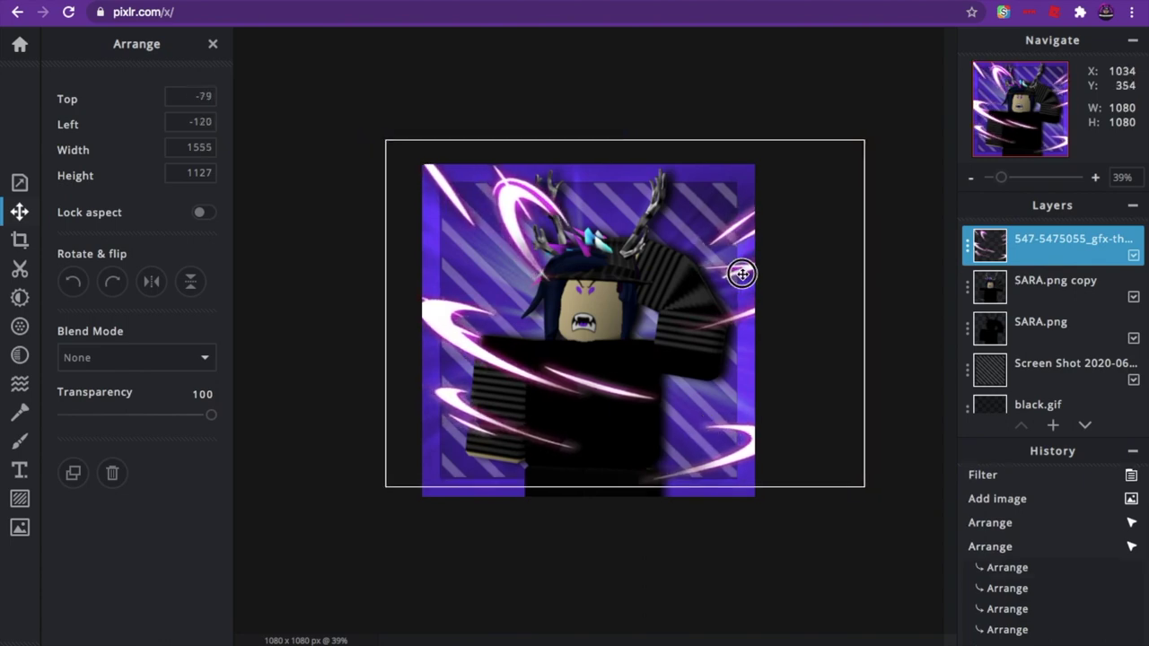
Shift the slash effects' hue to -44, making the slashes nearly white.
click(19, 297)
drag(137, 202, 188, 205)
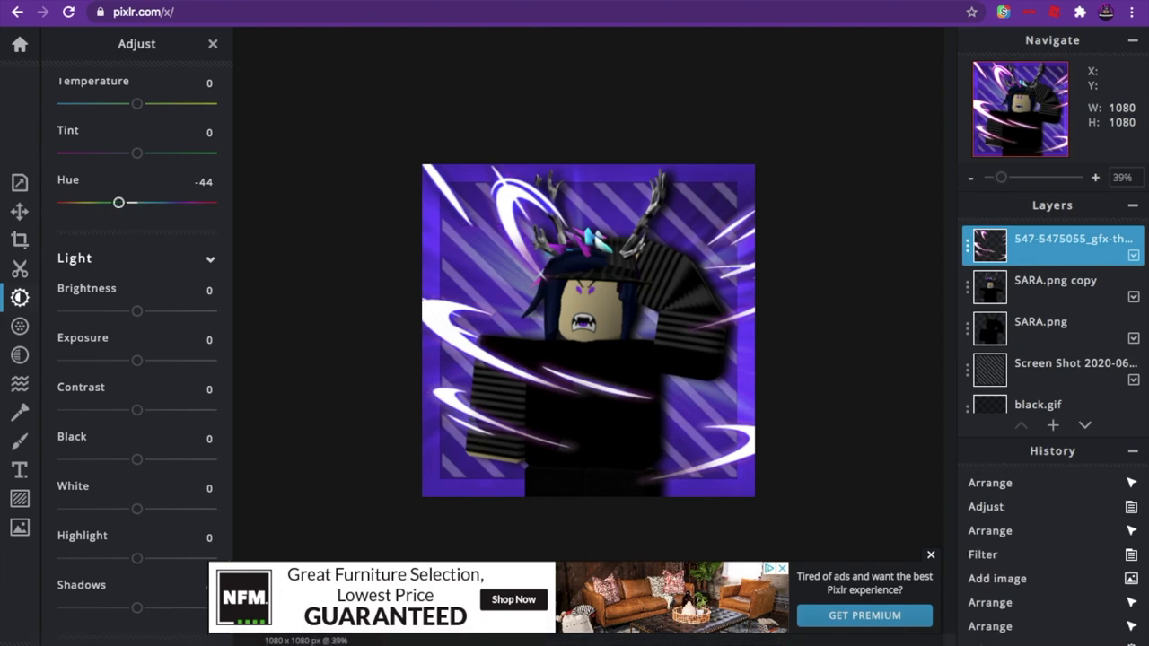
click(741, 373)
Download the design as JPG 'SARA GFX' at 1080×1080, 90% quality.
click(885, 643)
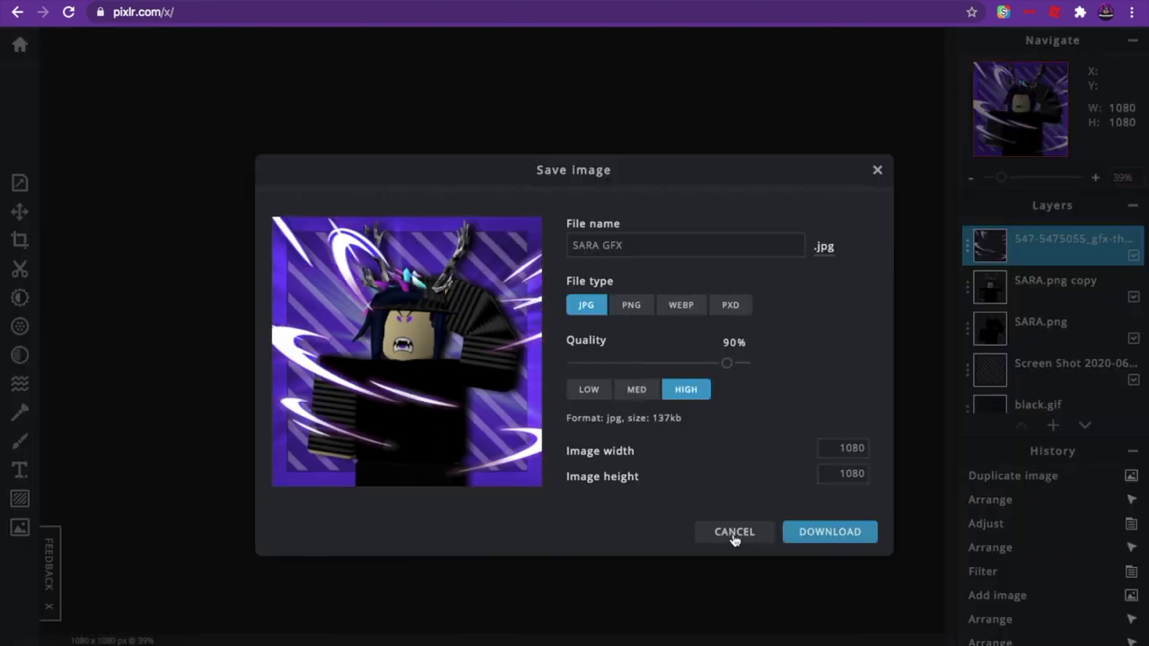
click(631, 305)
click(832, 506)
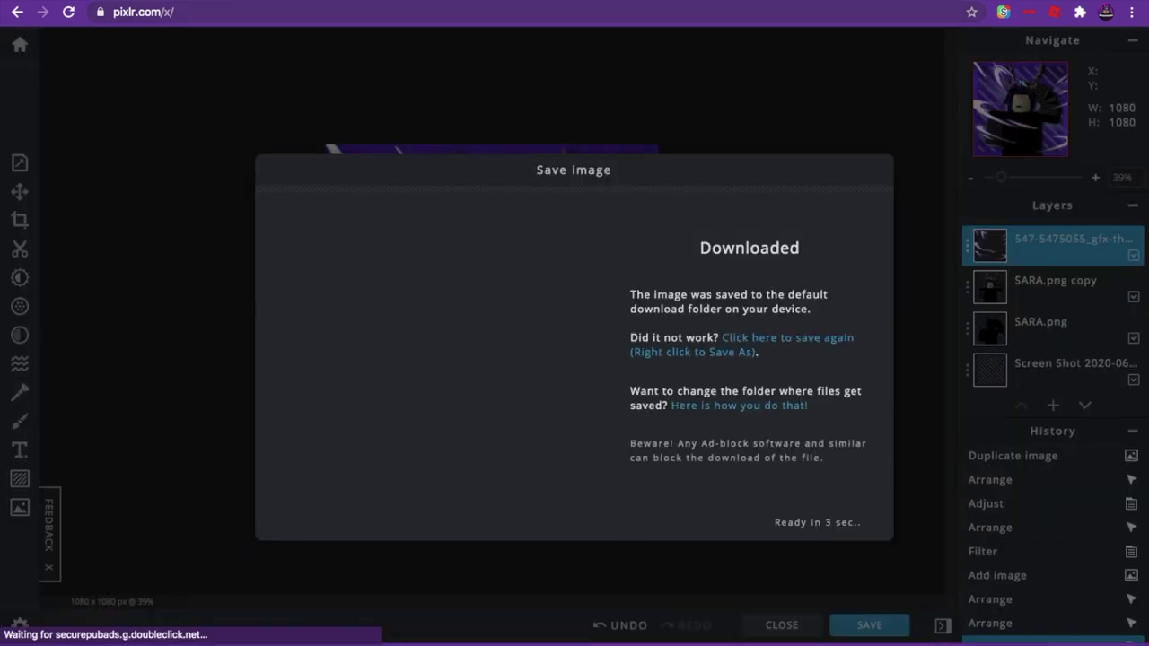